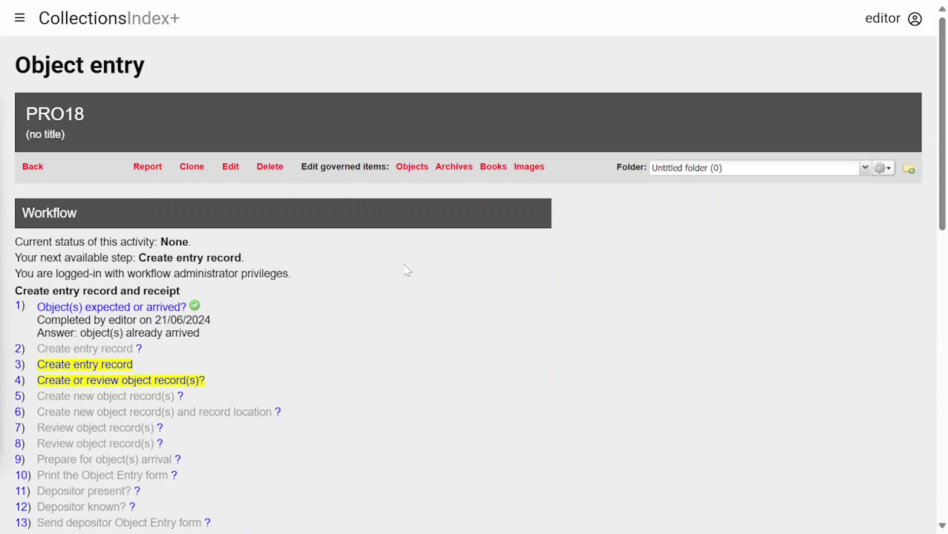
- Review the list of workflow steps in the object entry procedure record PRO18
scroll(326, 303, "down", 5)
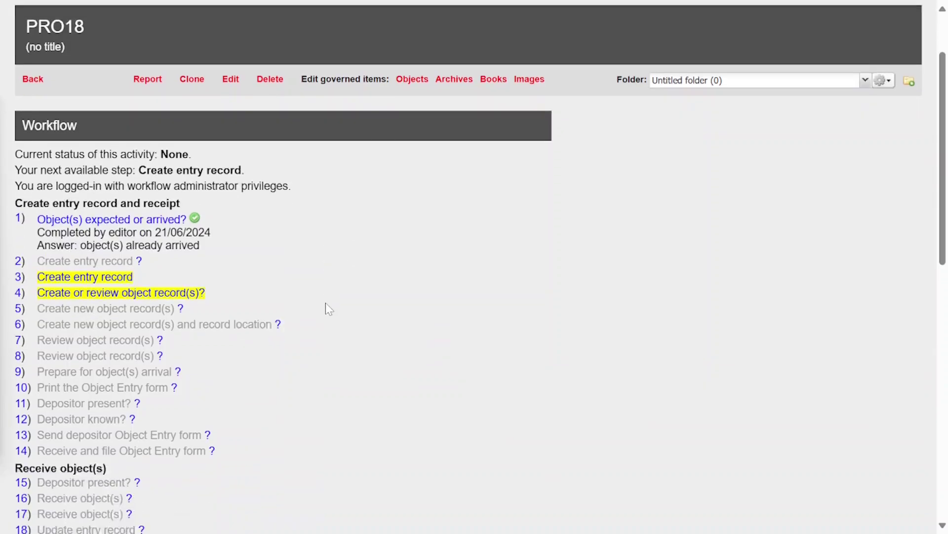
scroll(326, 303, "down", 7)
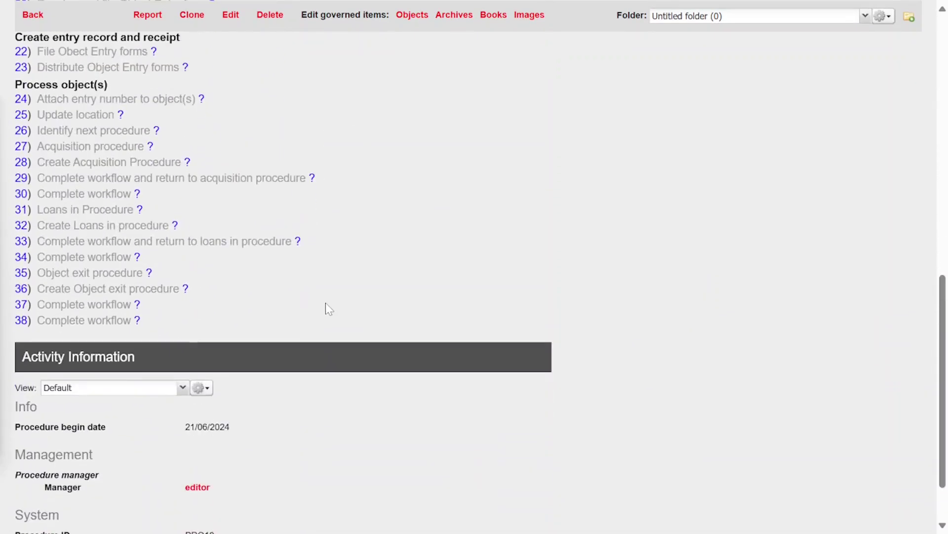
scroll(326, 303, "up", 8)
scroll(325, 302, "up", 3)
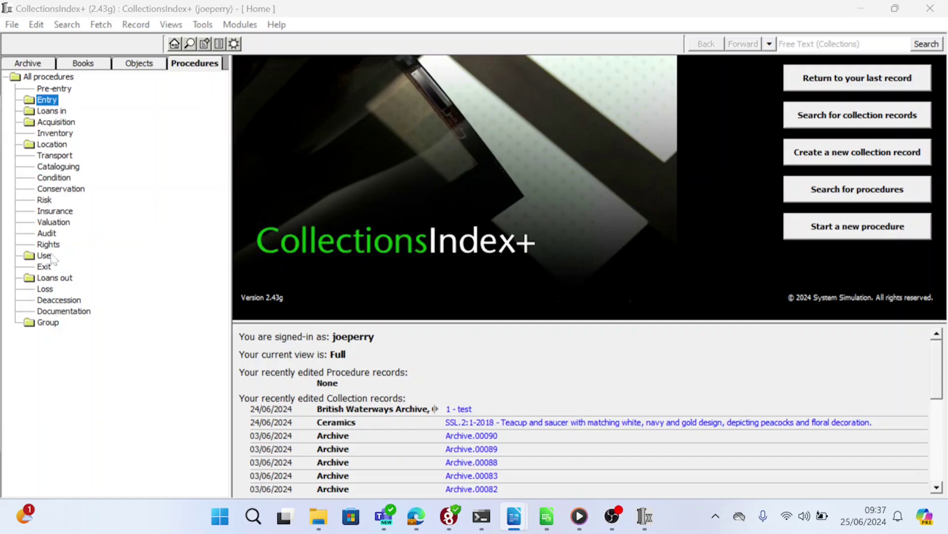
- Show the definition of the Entry procedure and read through its first step definitions
right_click(48, 101)
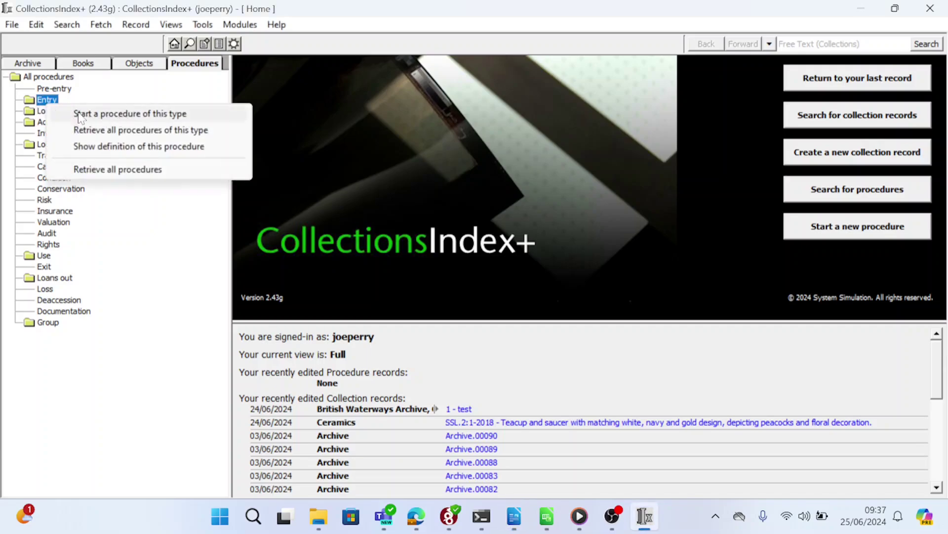
left_click(113, 148)
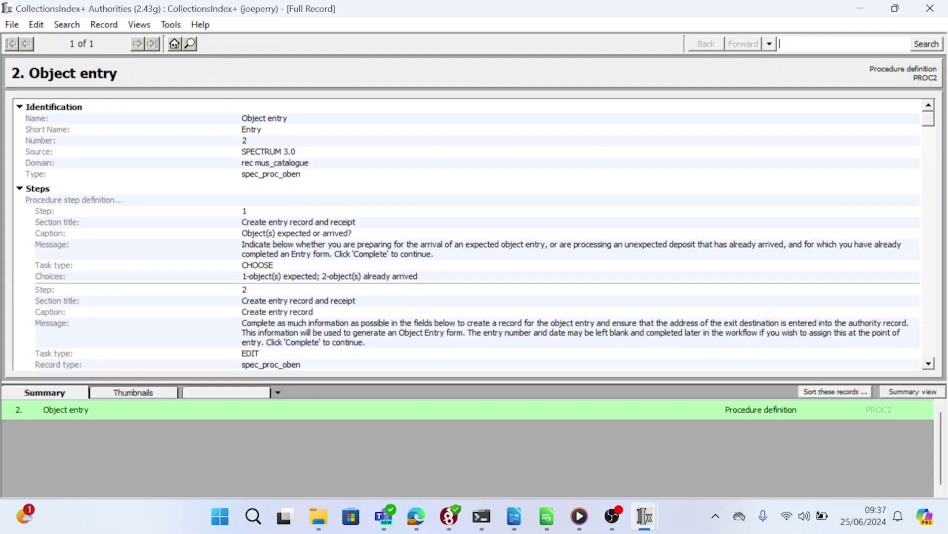
scroll(468, 236, "down", 3)
scroll(467, 236, "up", 1)
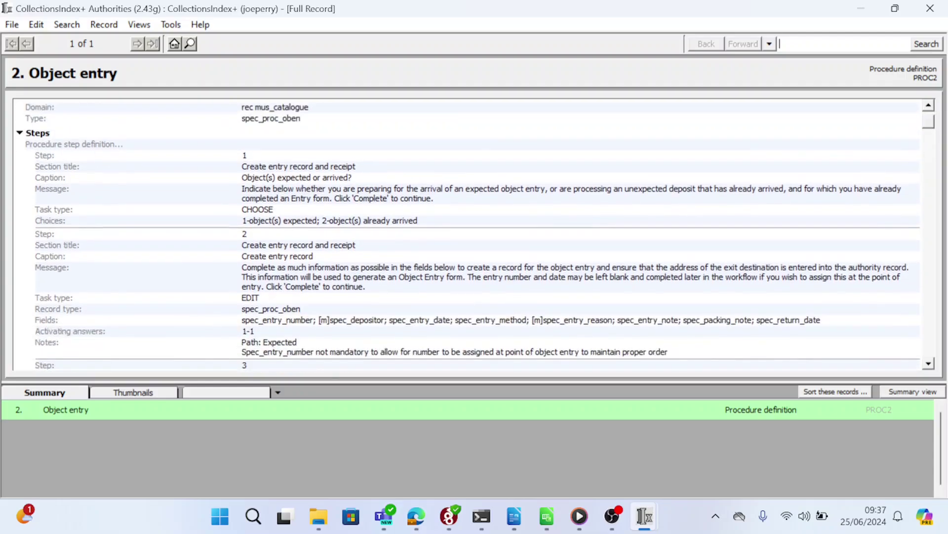
scroll(468, 236, "down", 3)
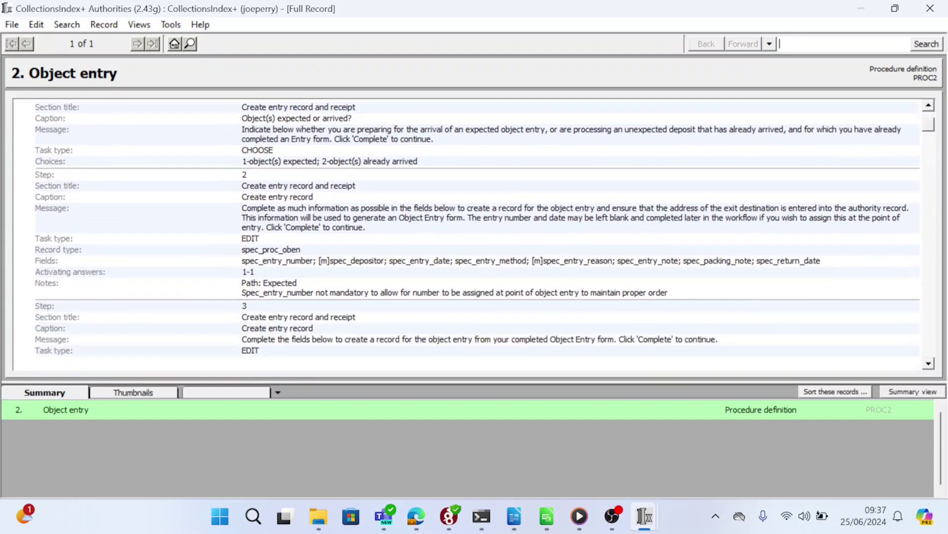
scroll(468, 235, "up", 2)
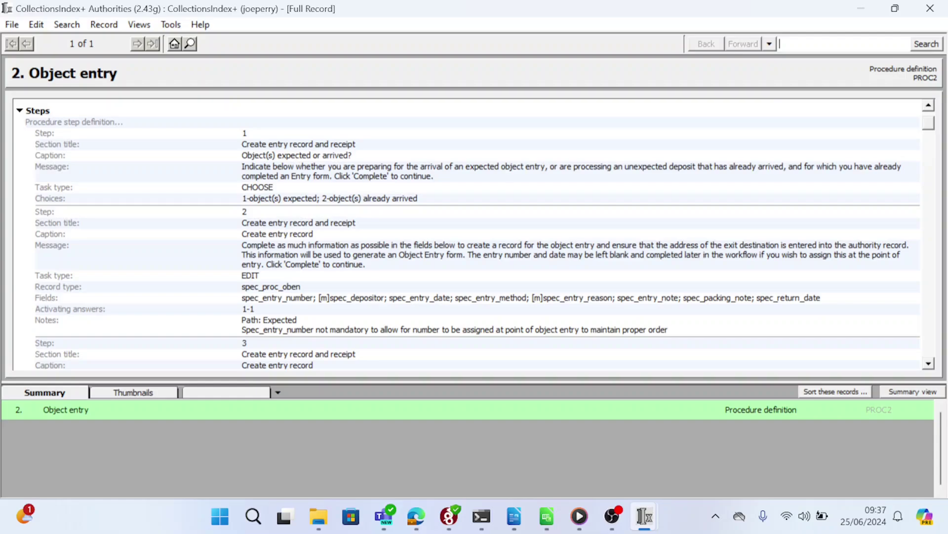
scroll(475, 235, "down", 1)
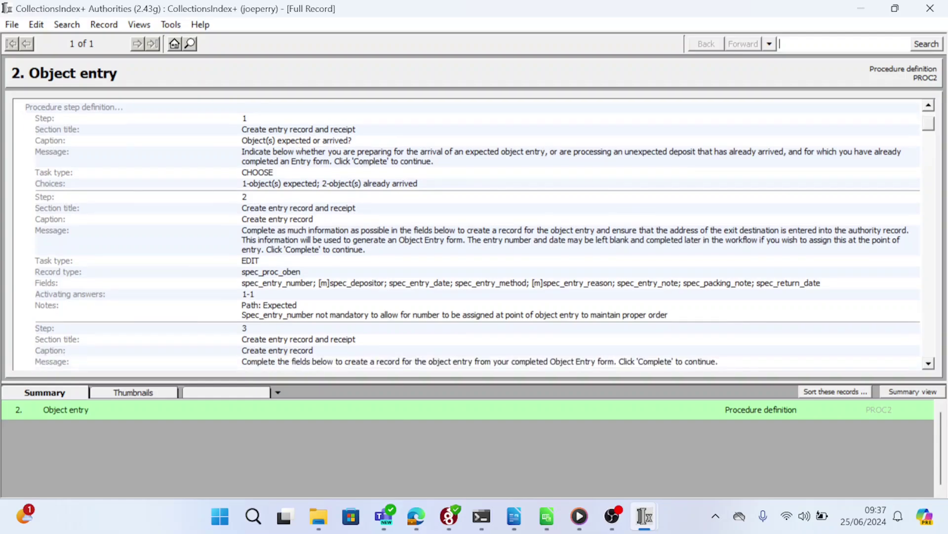
scroll(475, 236, "down", 6)
scroll(474, 236, "up", 6)
- Open the Object entry procedure definition for editing and display its Steps section
left_click(104, 25)
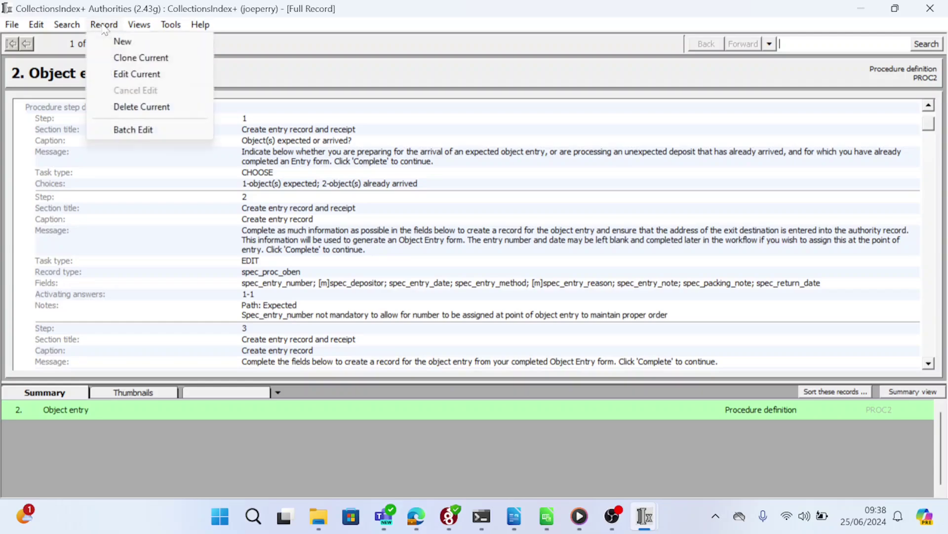
left_click(158, 74)
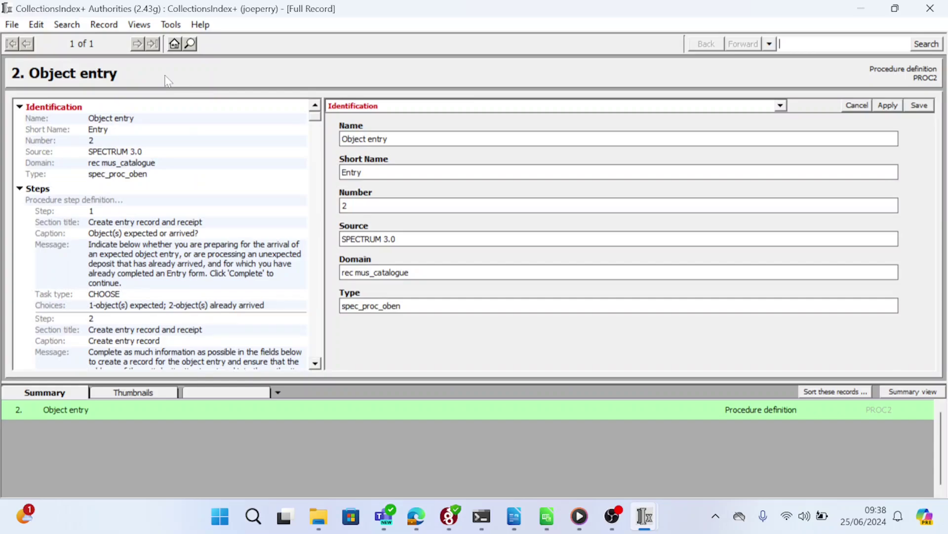
scroll(164, 189, "down", 15)
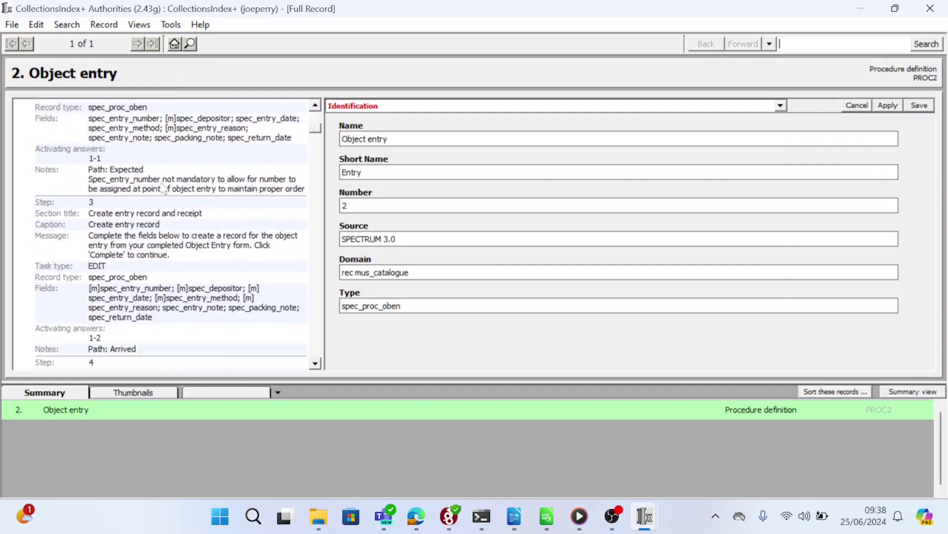
scroll(164, 188, "down", 5)
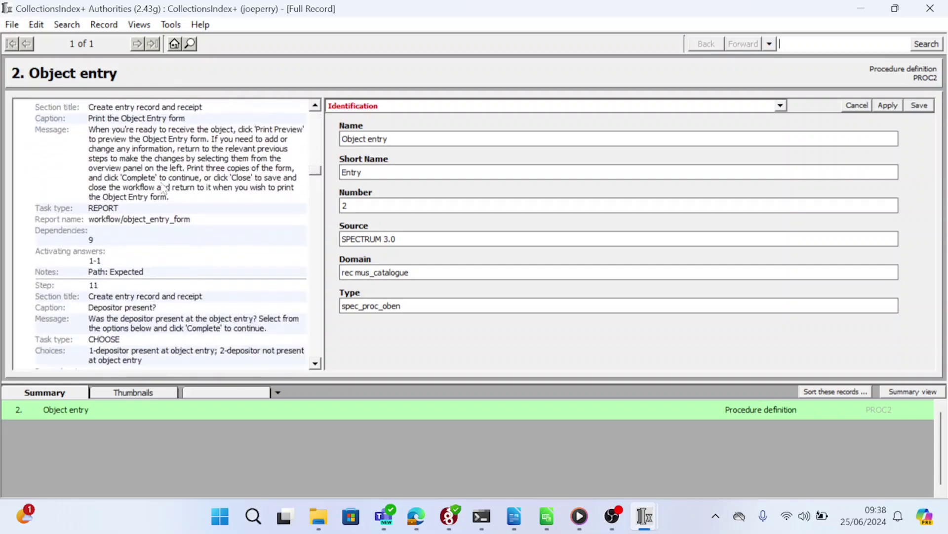
scroll(164, 187, "up", 8)
scroll(164, 188, "up", 8)
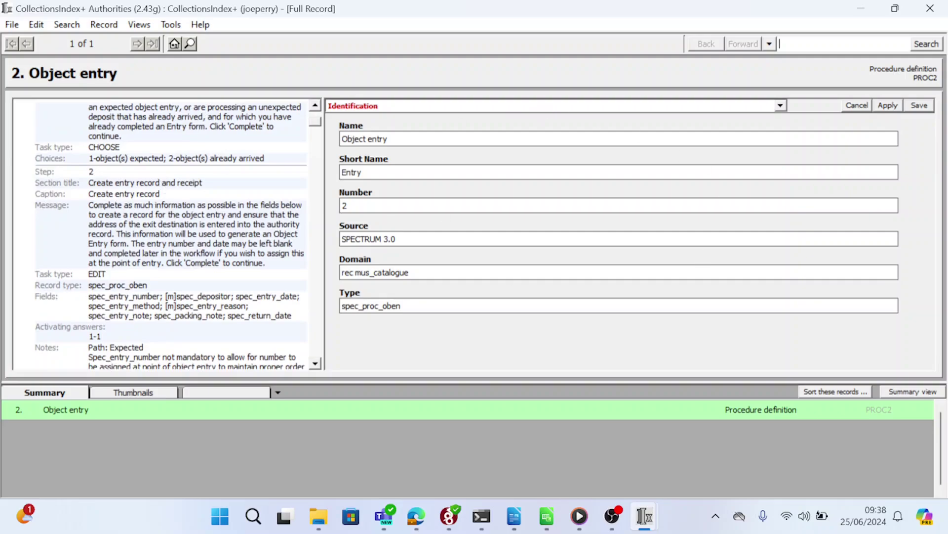
left_click(395, 139)
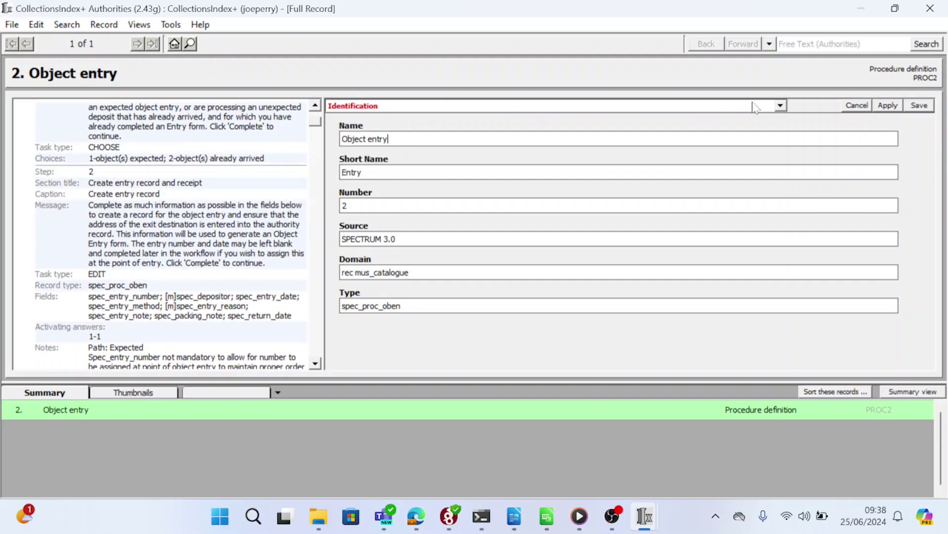
left_click(781, 106)
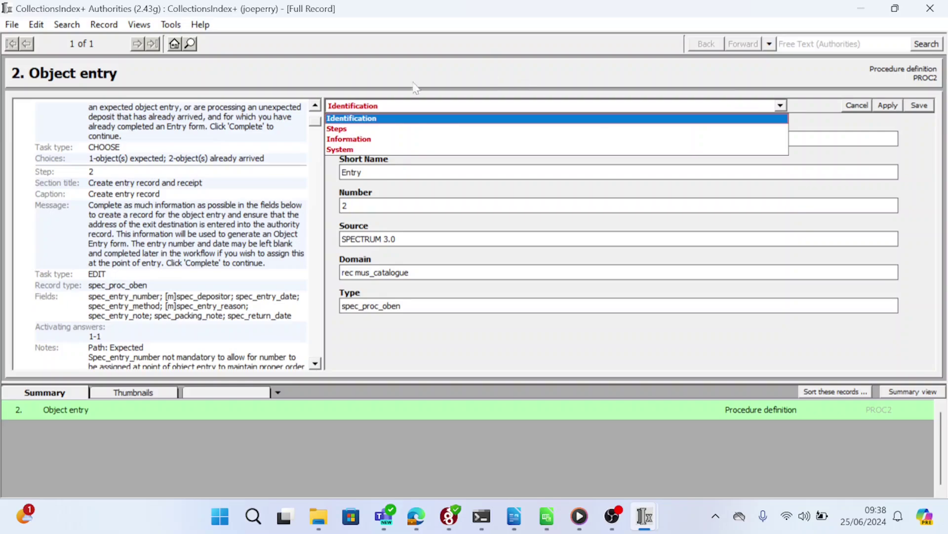
left_click(336, 129)
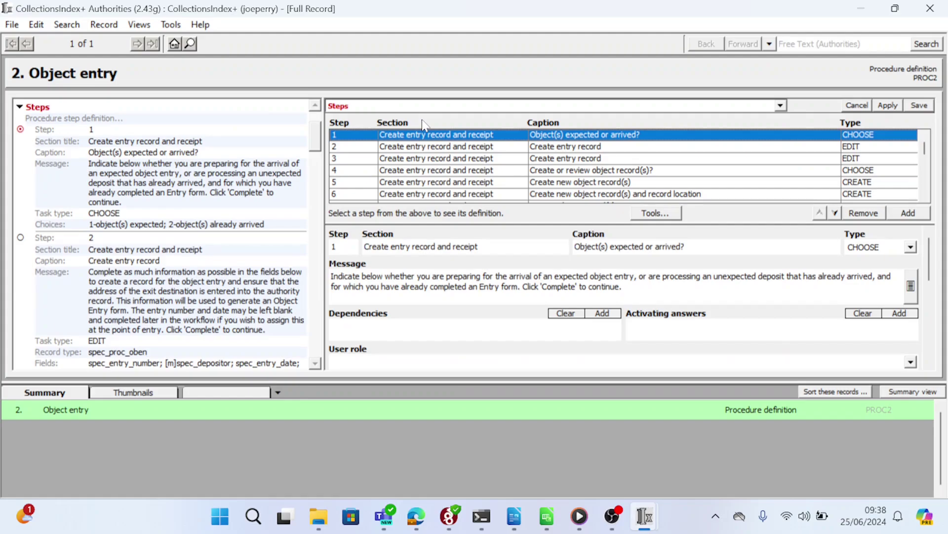
- Examine the definitions of steps 3 to 9 in the step list and return to step 1
left_click(448, 158)
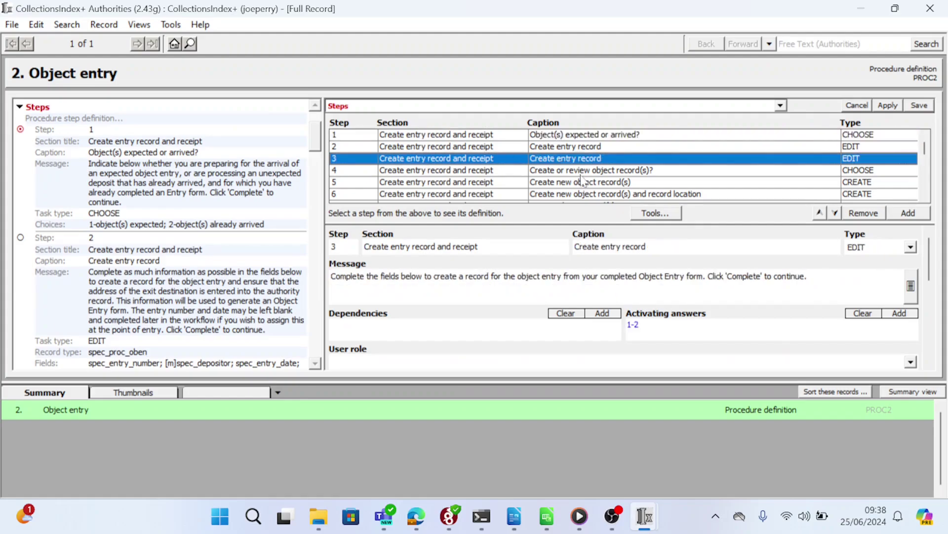
left_click(564, 184)
key("Down")
key("Down")
key("Down")
key("Down")
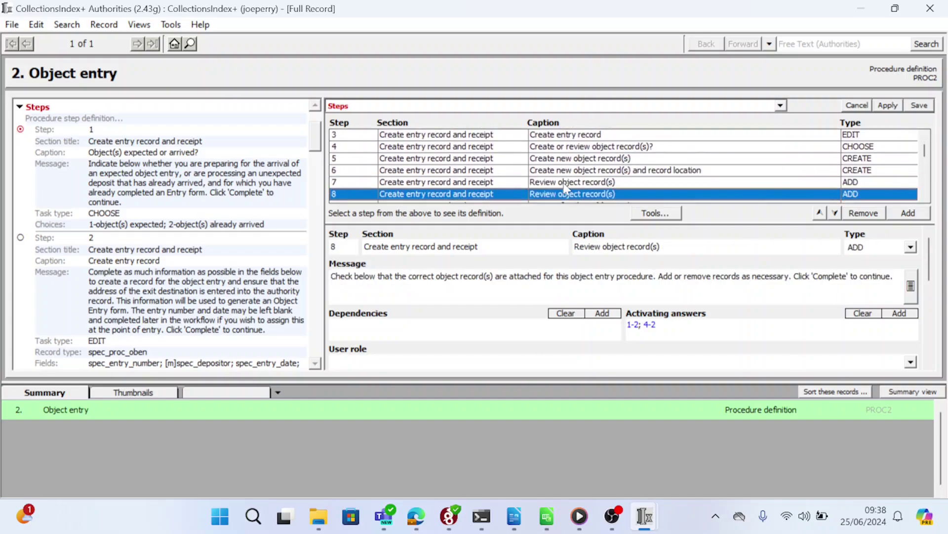
key("Down")
key("Up")
key("Up")
key("Up")
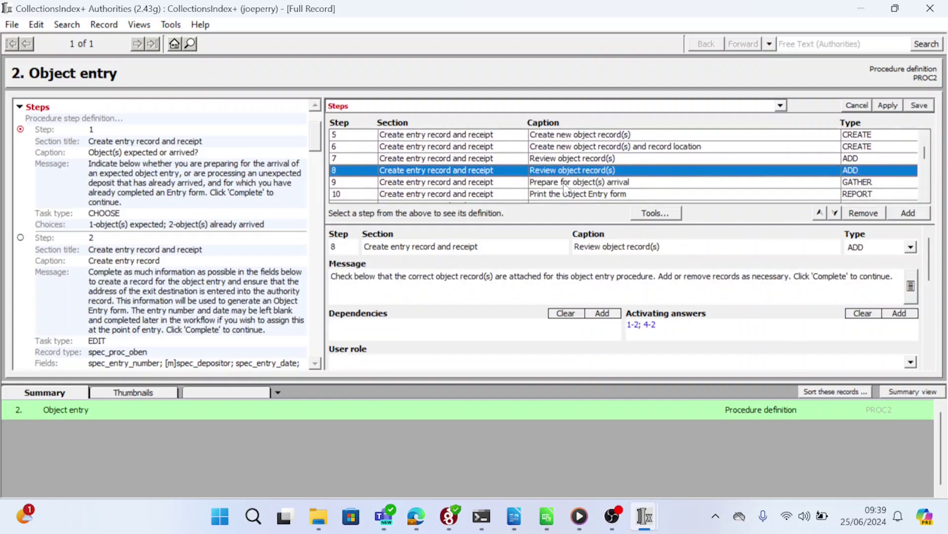
key("Up")
key("Up")
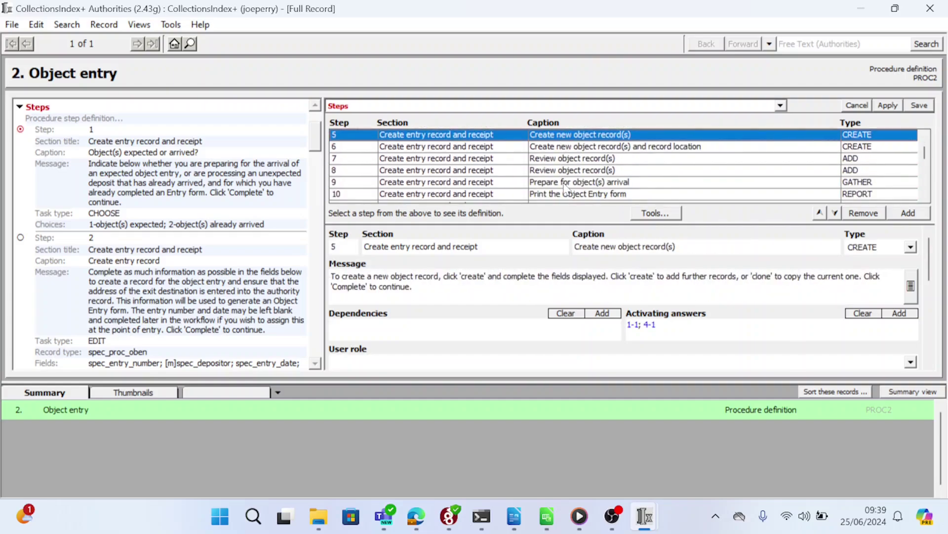
key("Up")
key("Up")
key("Up")
key("Up")
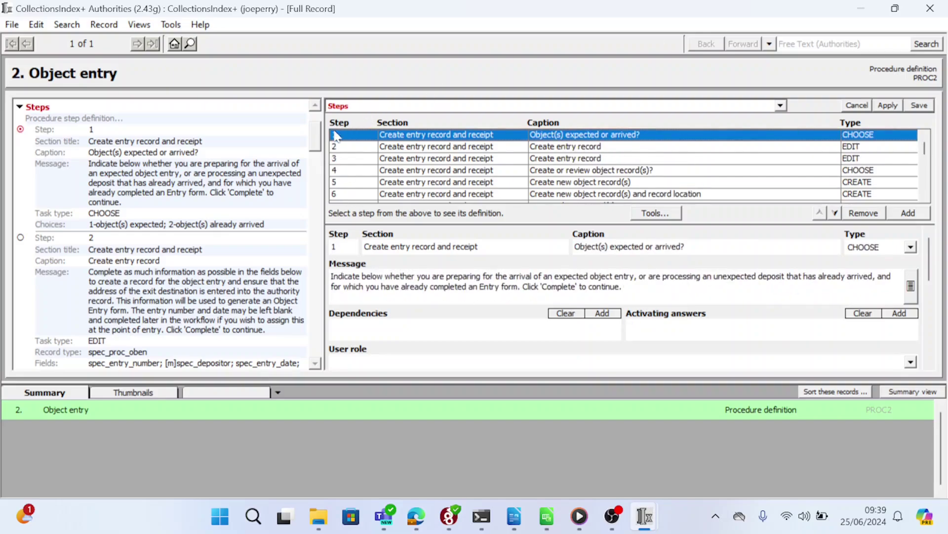
- Move step 2, Create entry record, down two places in the step order and back up to its original place
left_click(398, 146)
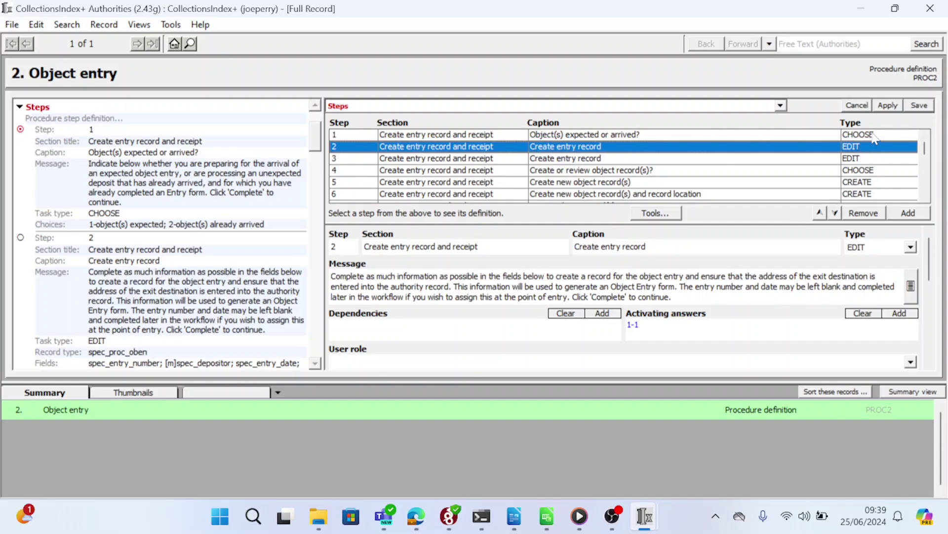
left_click(835, 213)
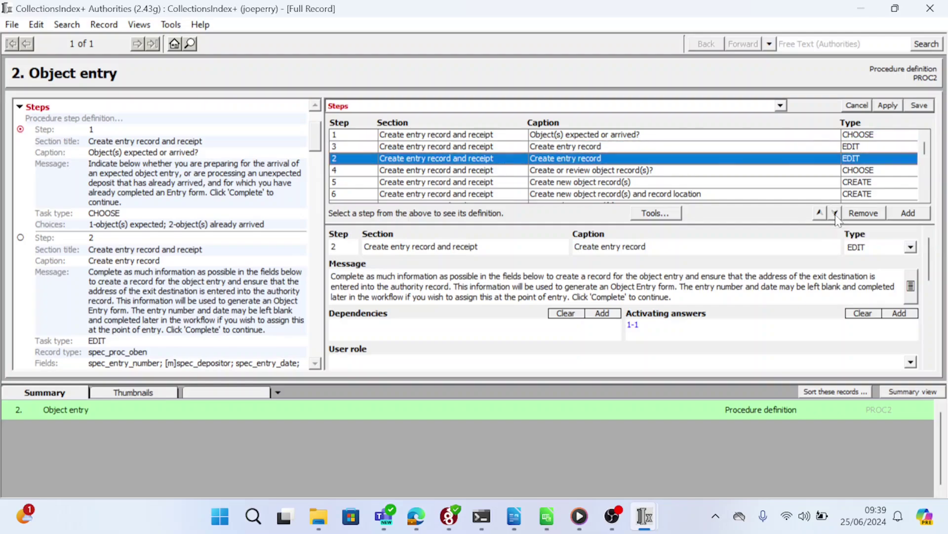
left_click(835, 213)
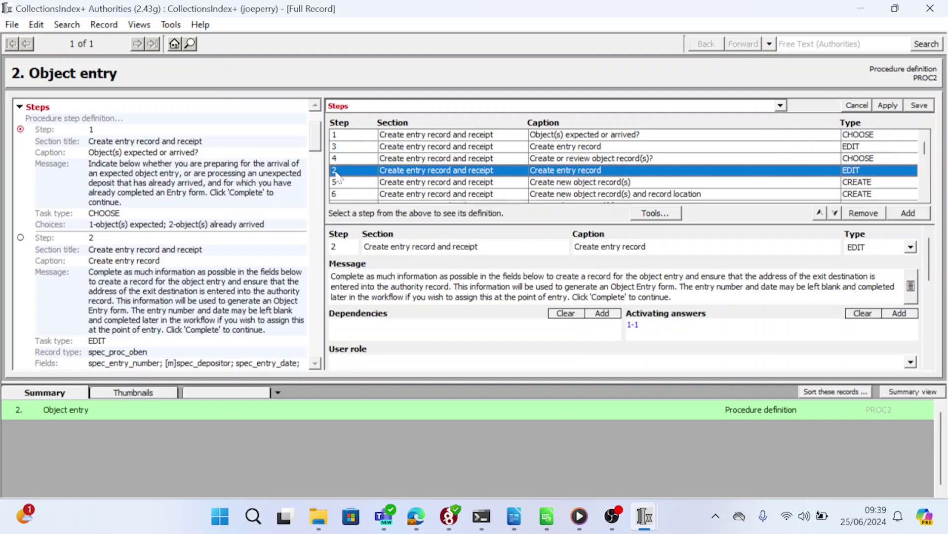
left_click(820, 214)
left_click(820, 215)
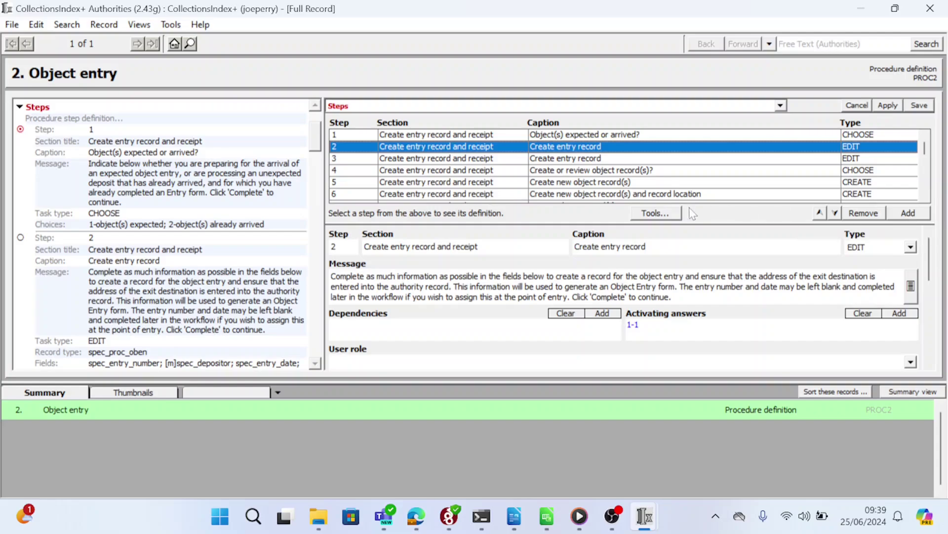
- Browse the definitions from step 4 to step 32, examining their sections, captions, messages and task types
left_click(426, 169)
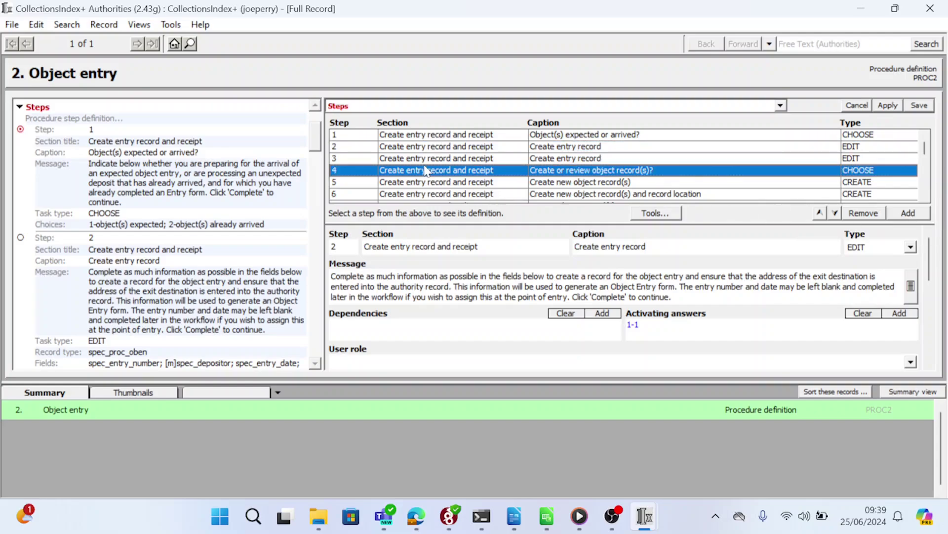
left_click(400, 182)
left_click(399, 194)
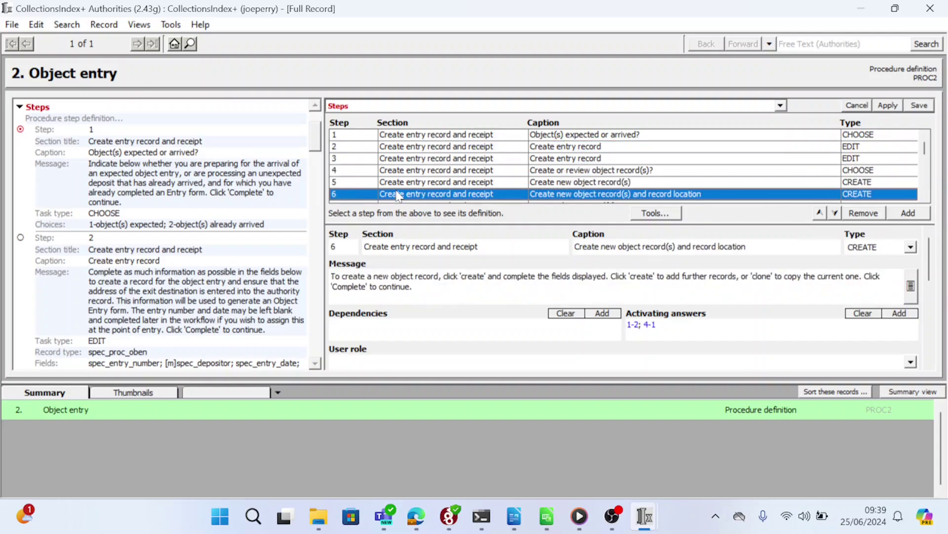
scroll(455, 182, "down", 1)
key("Down")
key("Down")
key("Down")
key("Down")
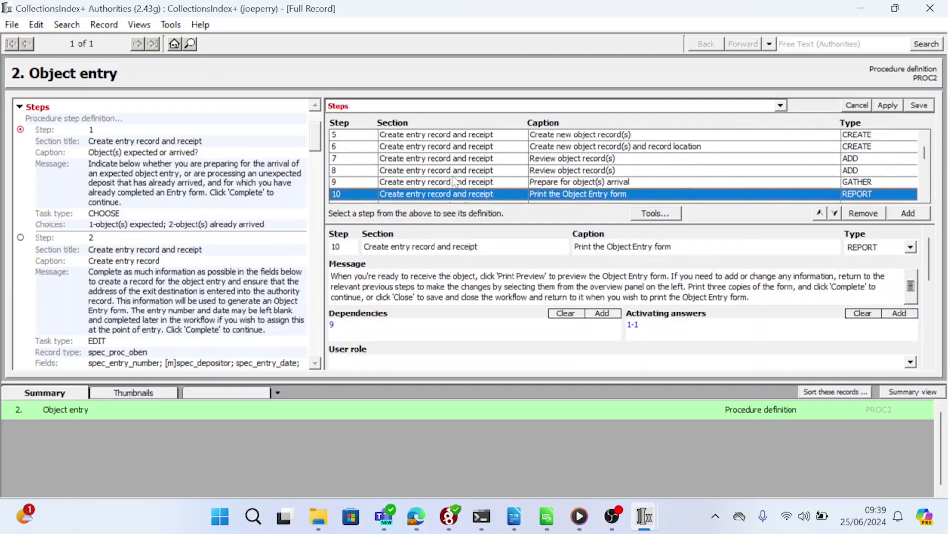
key("Down")
key("Down")
key("Down")
key("Down")
key("Down")
key("Down")
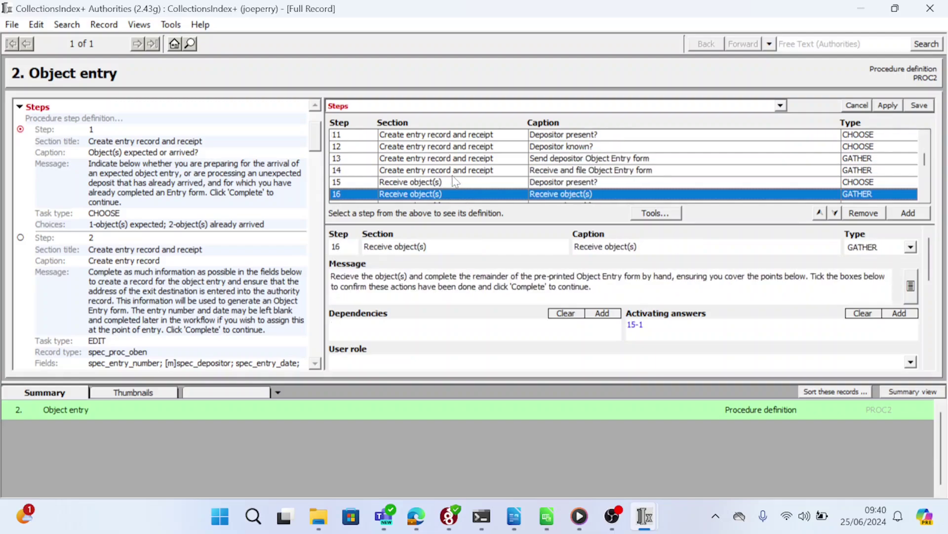
key("Down")
key("Down")
key("Down")
key("Down")
key("Down")
key("Down")
key("Down")
key("Down")
key("Down")
key("Down")
key("Down")
key("Down")
key("Down")
key("Down")
key("Down")
key("Down")
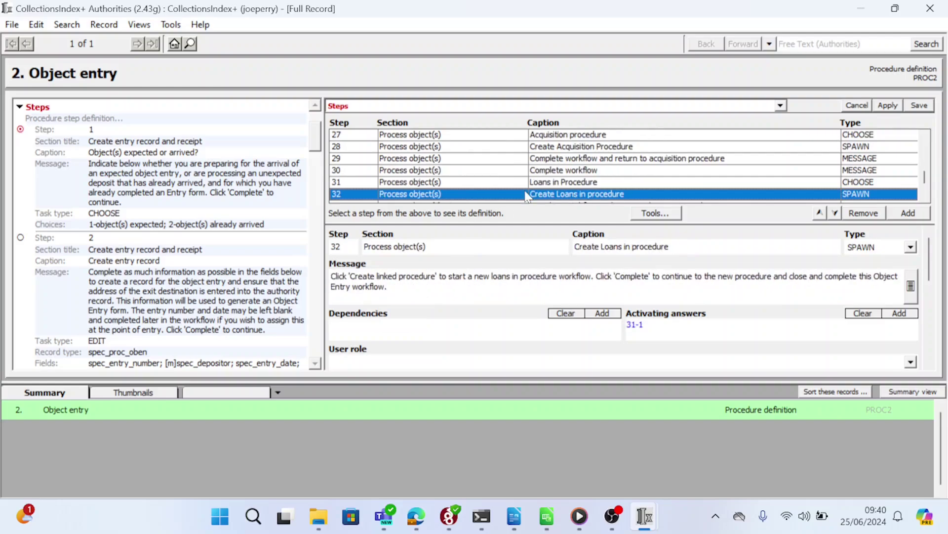
- Select step 1, Object(s) expected or arrived?, and examine all the task types available for it
scroll(526, 195, "up", 9)
left_click(426, 136)
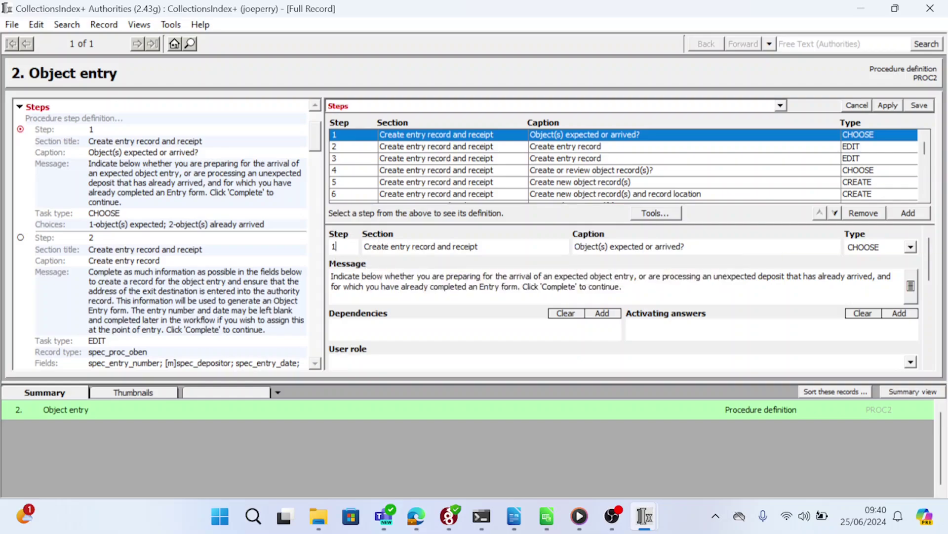
left_click(911, 248)
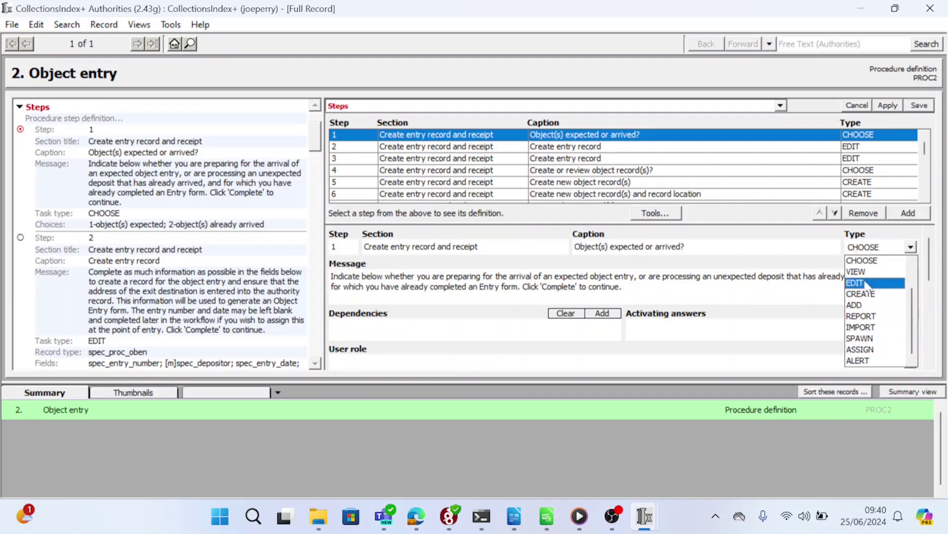
left_click_drag(914, 302, 915, 274)
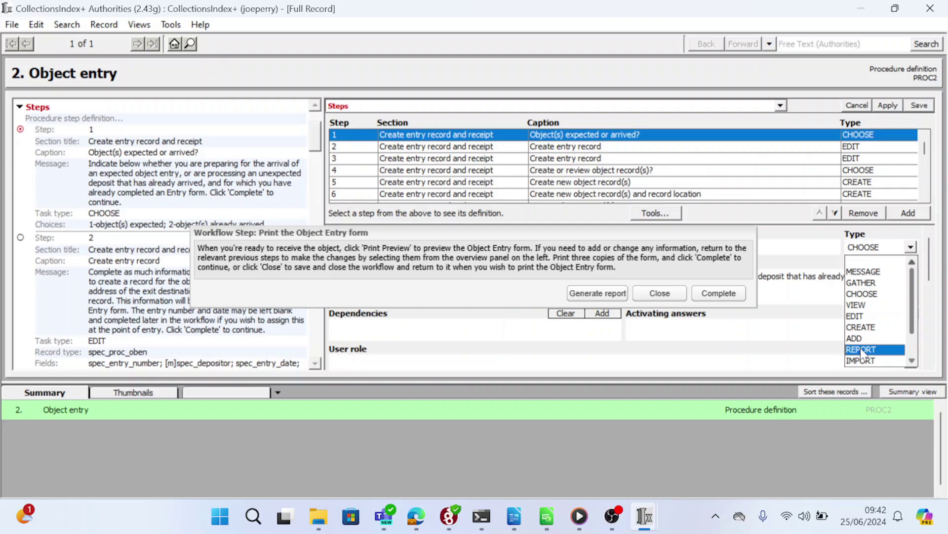
left_click(913, 361)
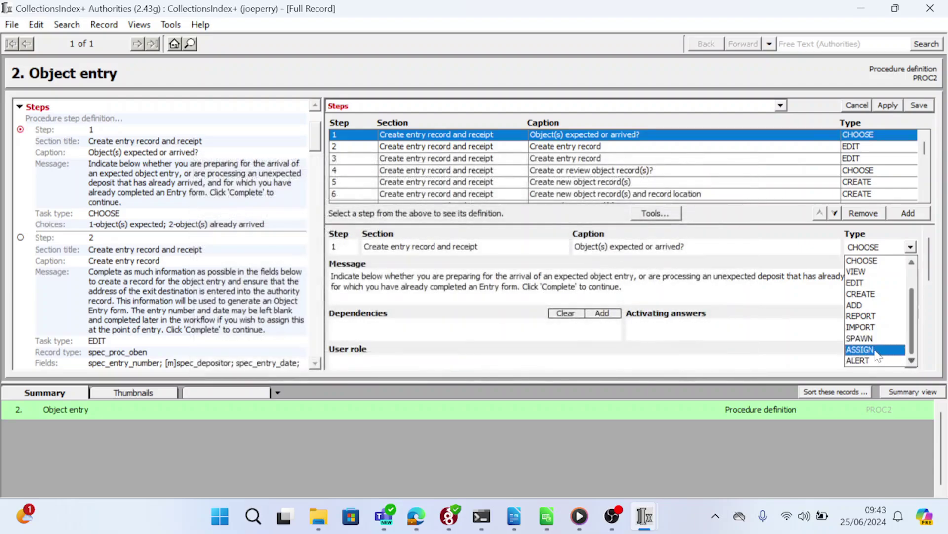
- Keep CHOOSE as step 1's task type and examine its message, dependencies and activating answers settings
mouse_move(879, 355)
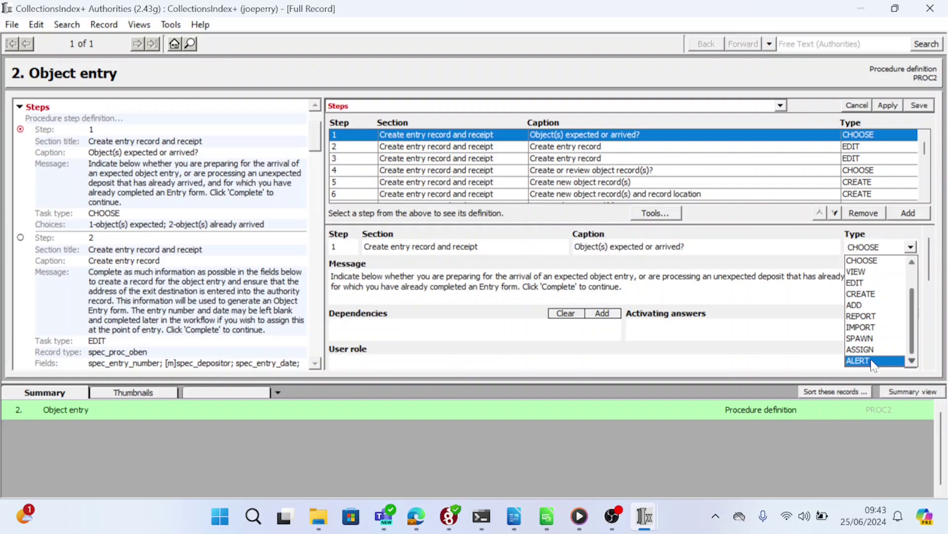
left_click(736, 271)
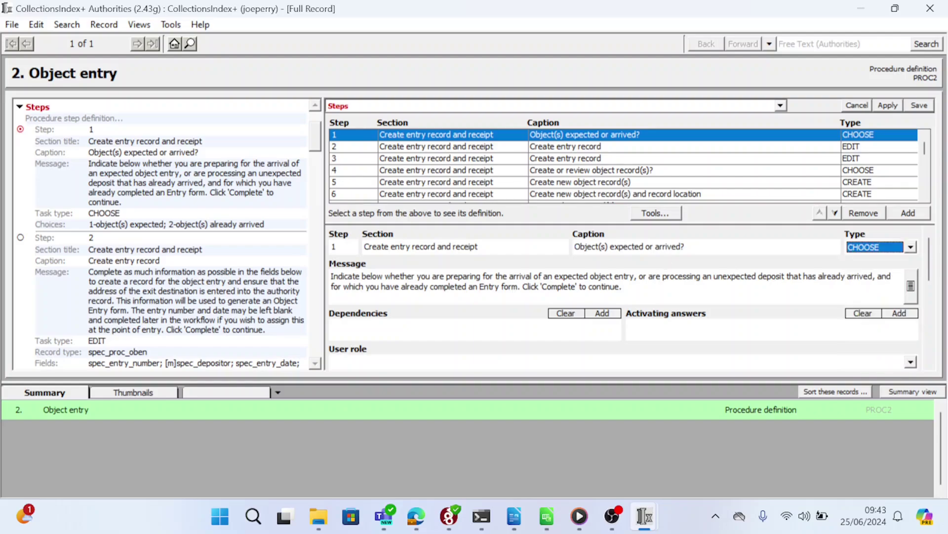
scroll(929, 277, "down", 1)
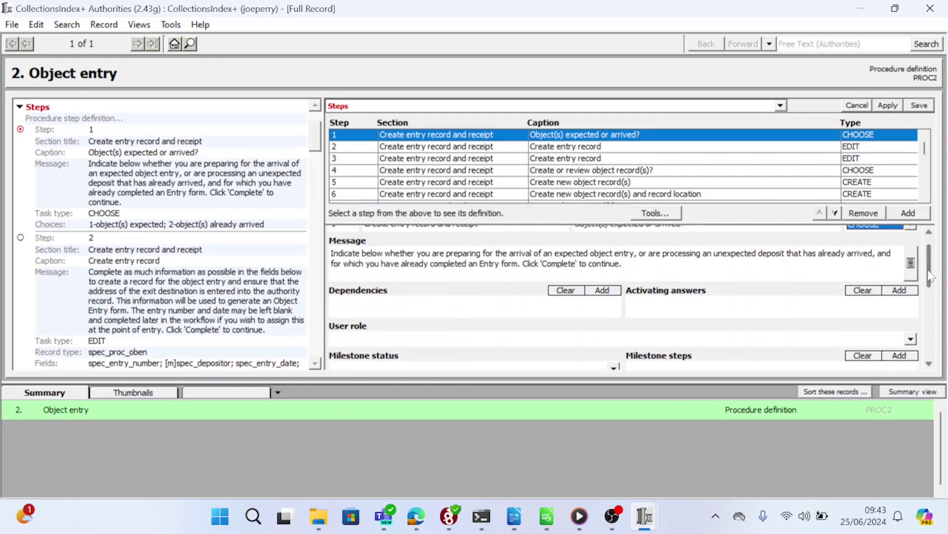
left_click_drag(928, 270, 928, 272)
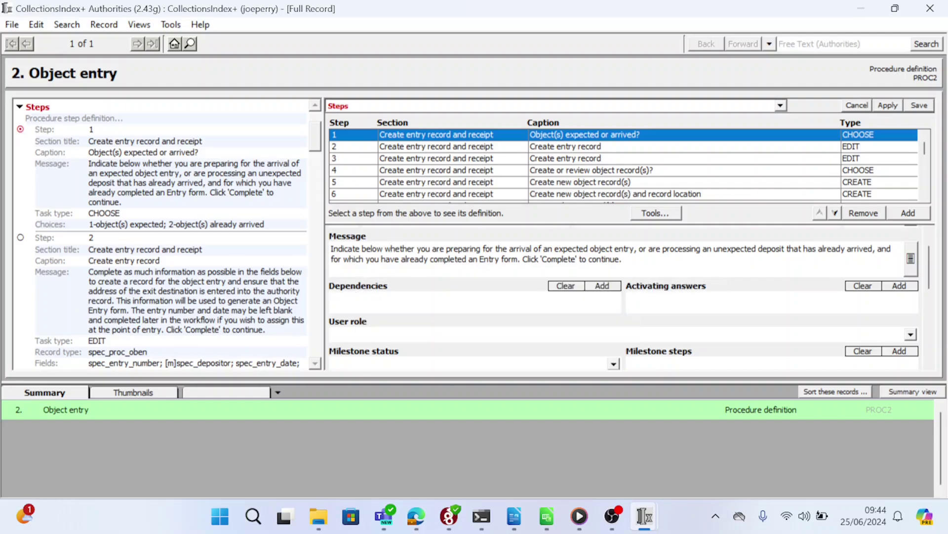
left_click(0, 262)
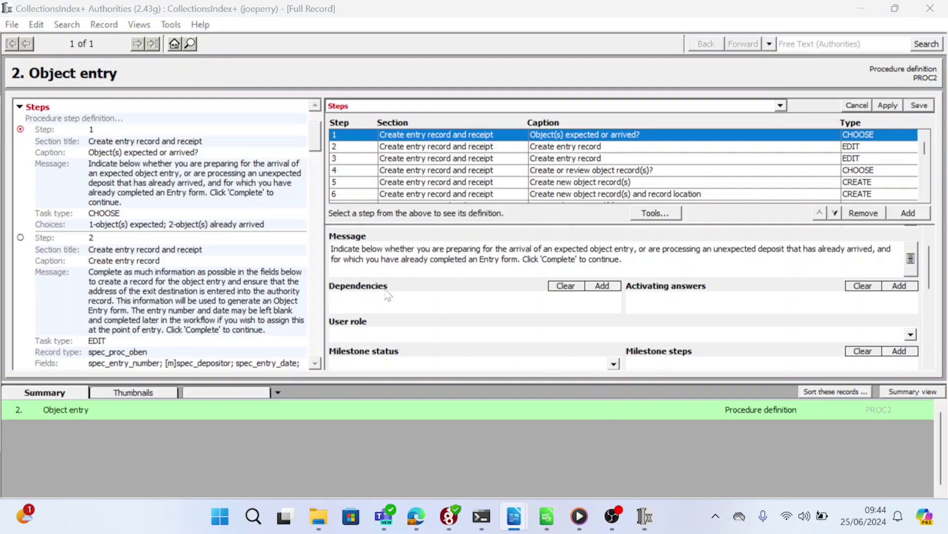
- Try selecting steps 1, 4 and 3 as dependencies for step 1, and cancel the dependency selection
mouse_move(368, 297)
left_click(605, 287)
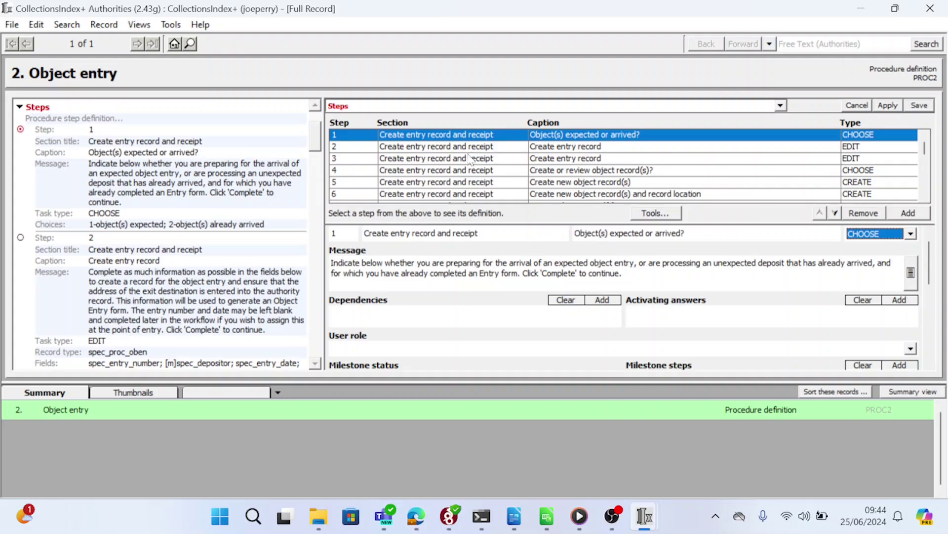
left_click(602, 301)
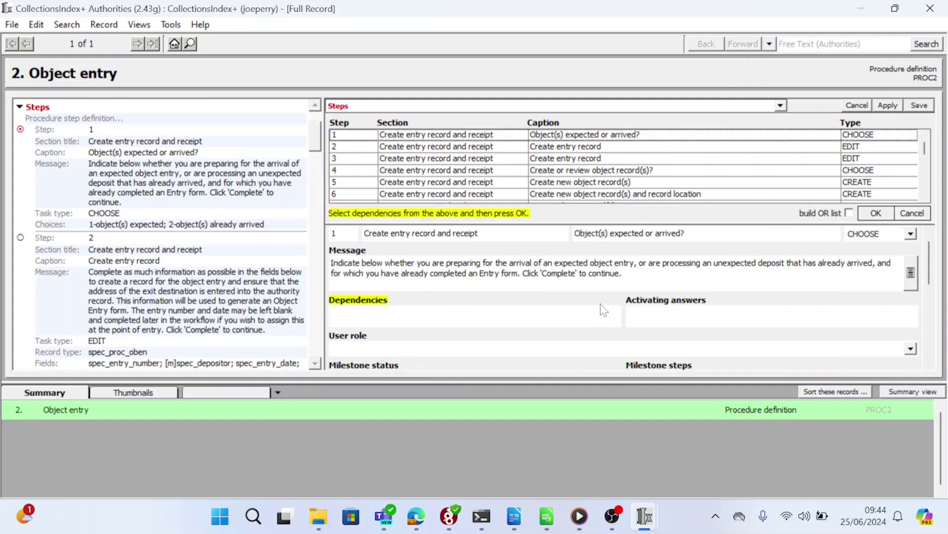
left_click(402, 138)
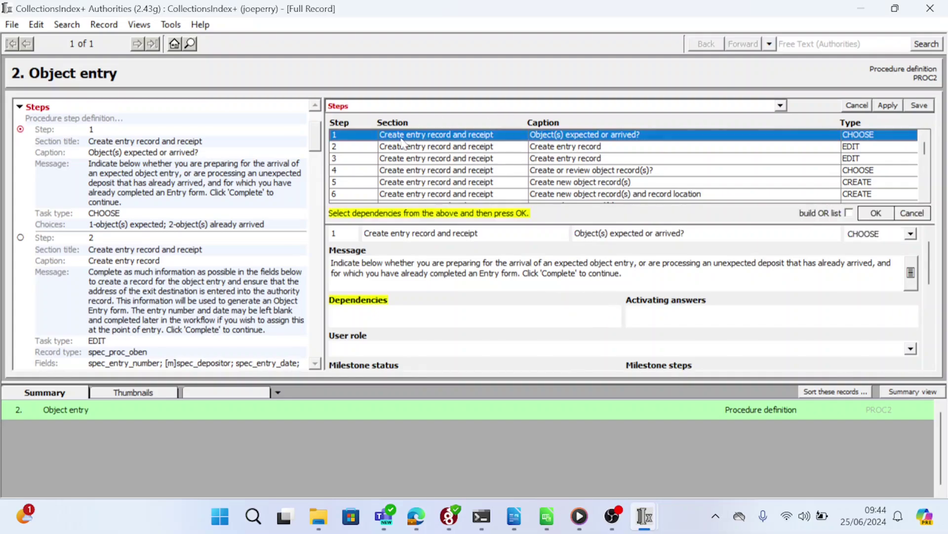
left_click(435, 174)
left_click(446, 173, "ctrl")
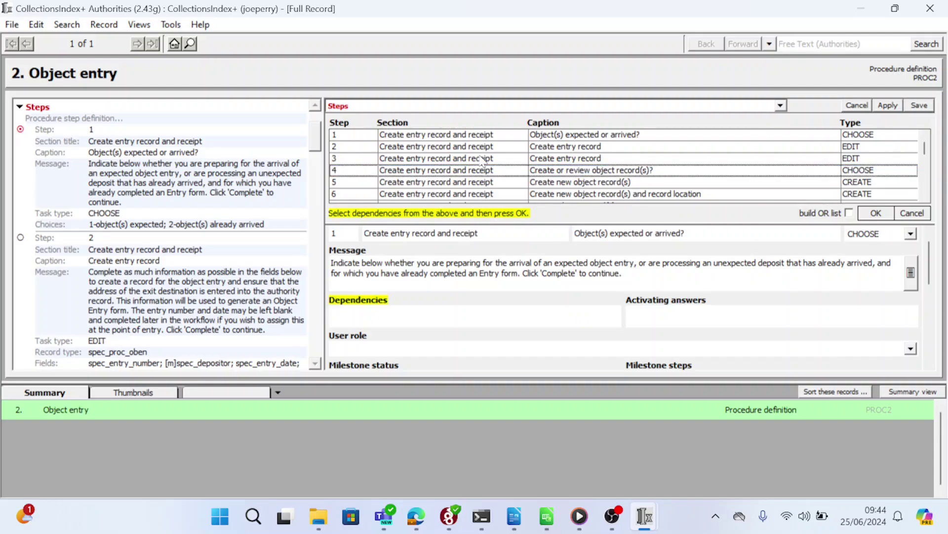
left_click(482, 158)
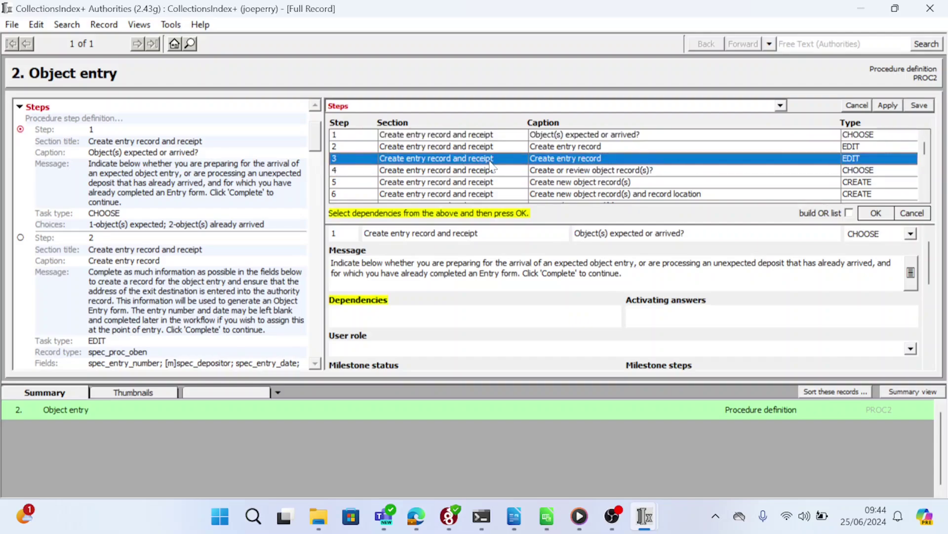
left_click(911, 214)
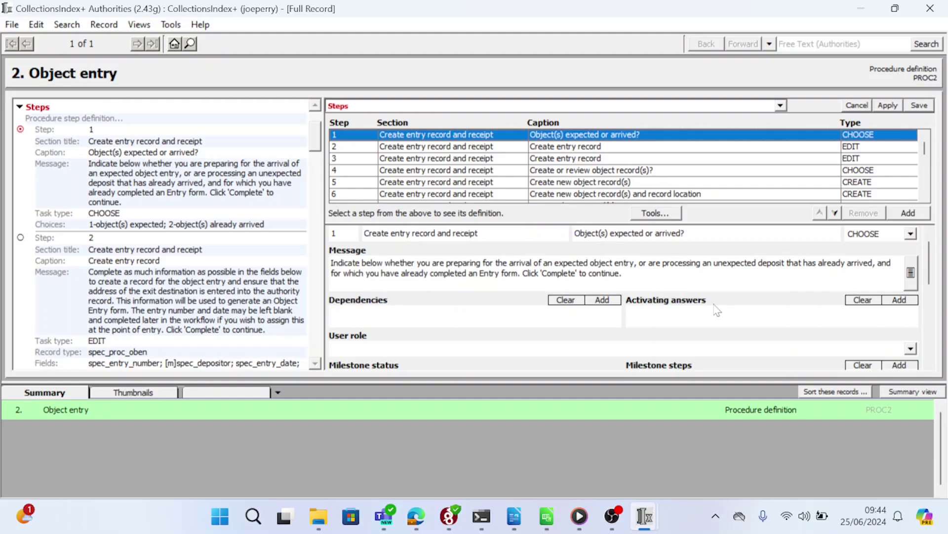
- Try selecting activating answers for step 1 from the choices of steps 1, 4 and 9, and cancel the selection
left_click(900, 300)
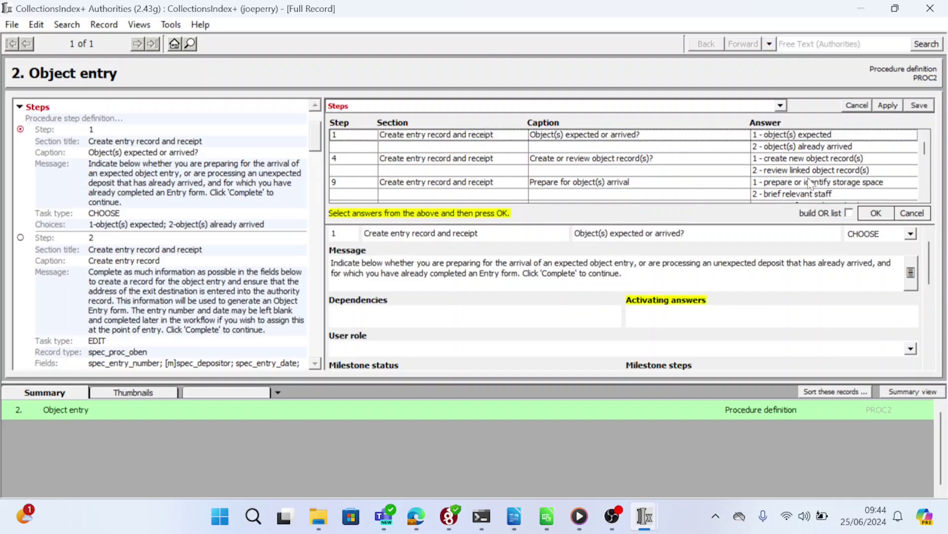
left_click(832, 161)
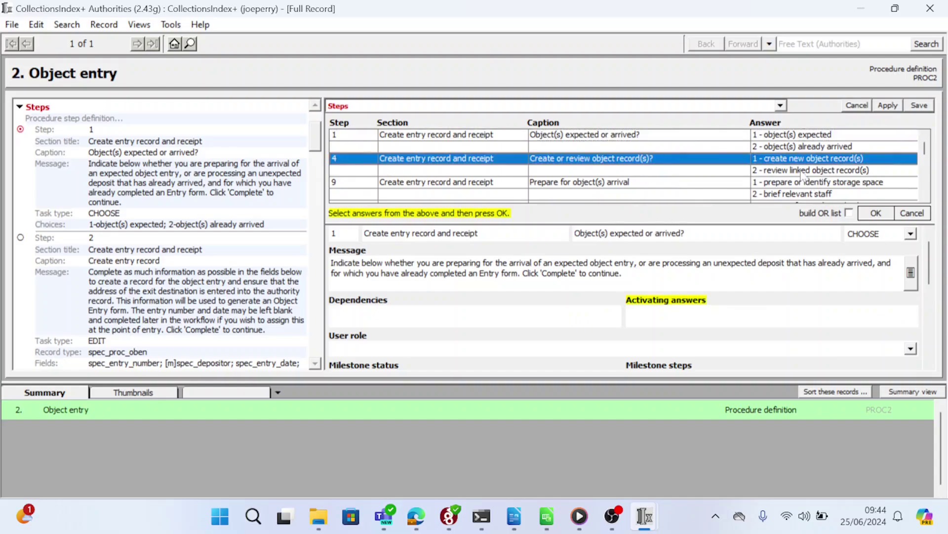
left_click(774, 184)
left_click(783, 172)
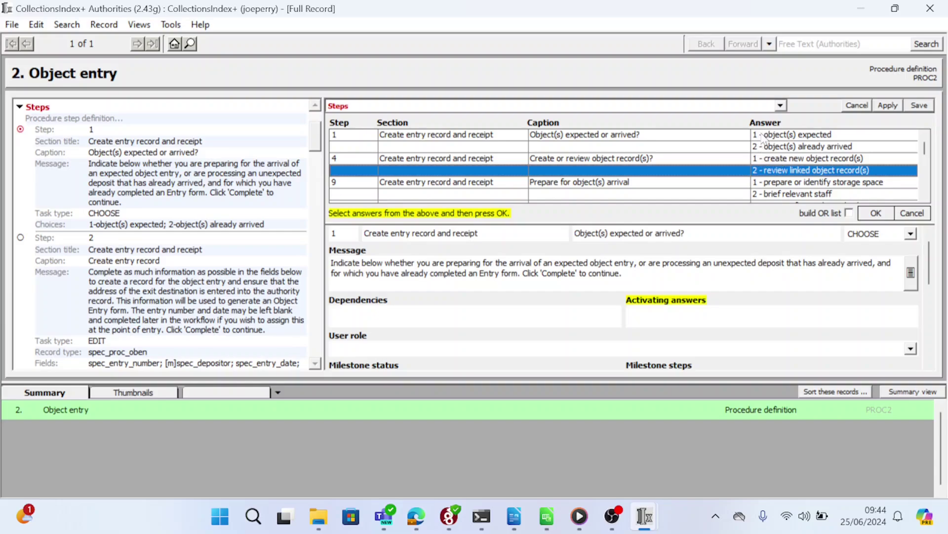
left_click(773, 135)
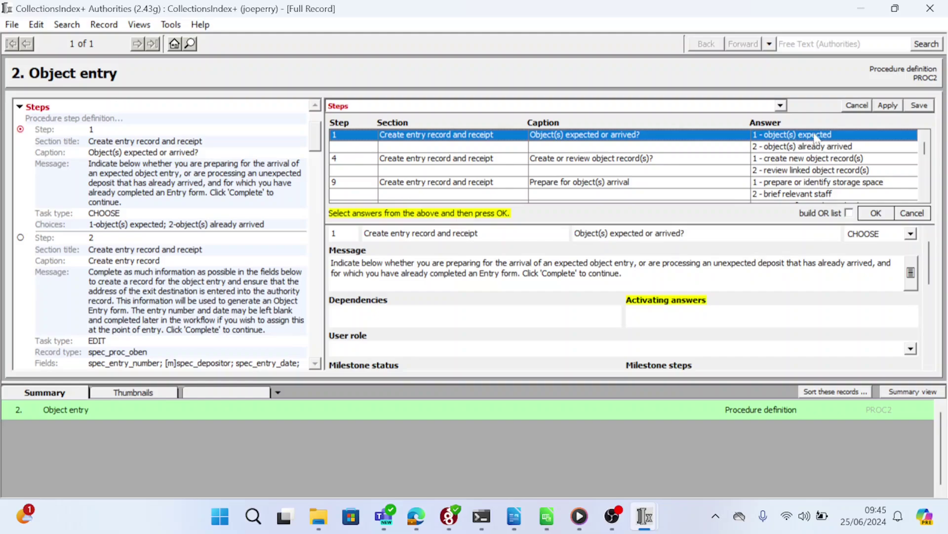
left_click(826, 147)
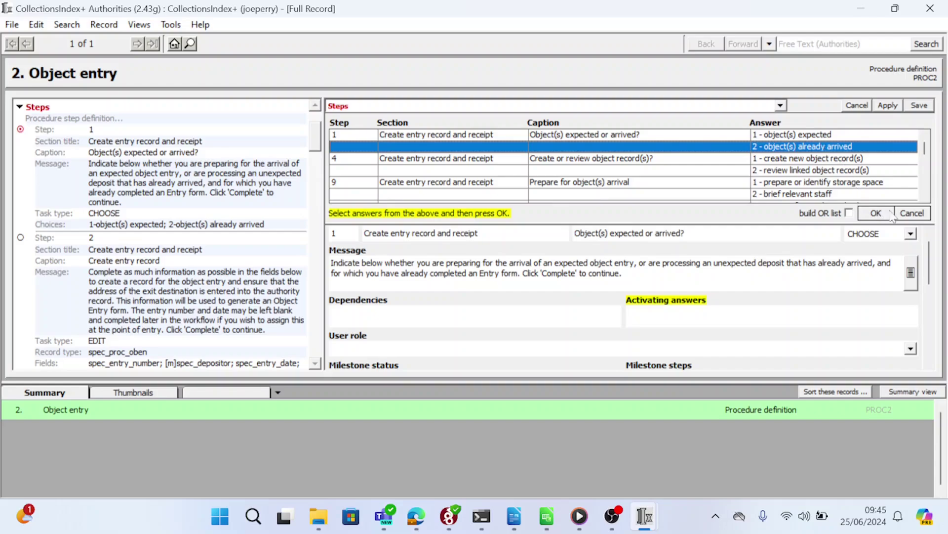
left_click(922, 214)
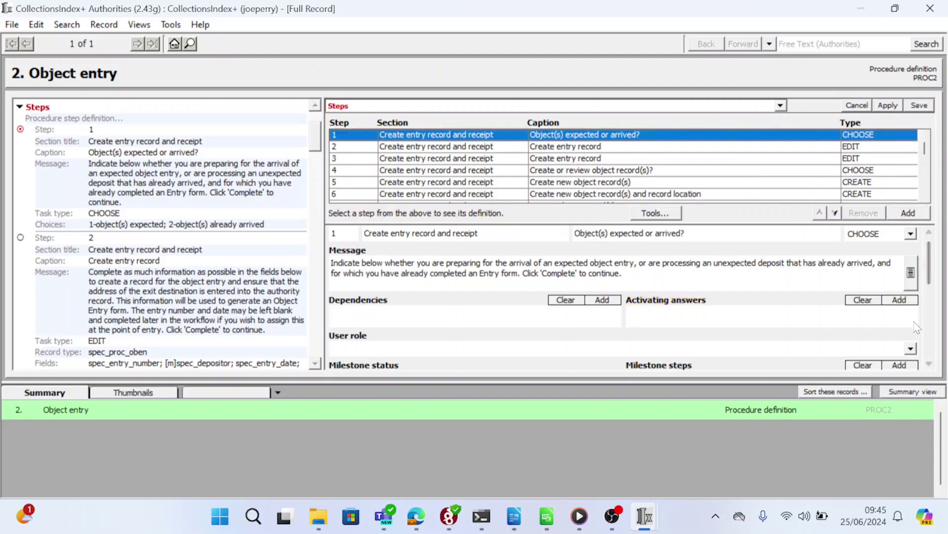
- Review the milestone statuses available for step 1 and set its milestone status to cancelled
left_click(929, 365)
left_click(929, 365)
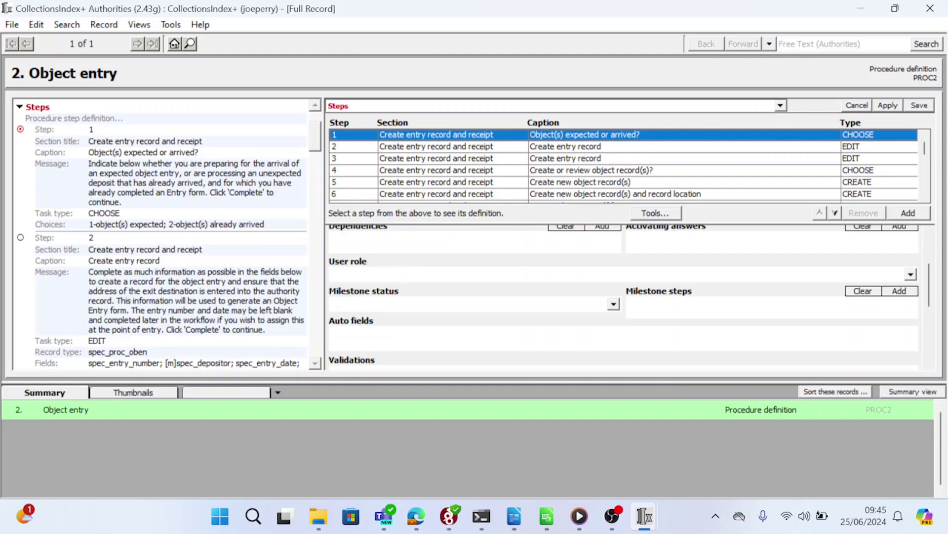
mouse_move(400, 269)
left_click(613, 305)
scroll(558, 341, "down", 3)
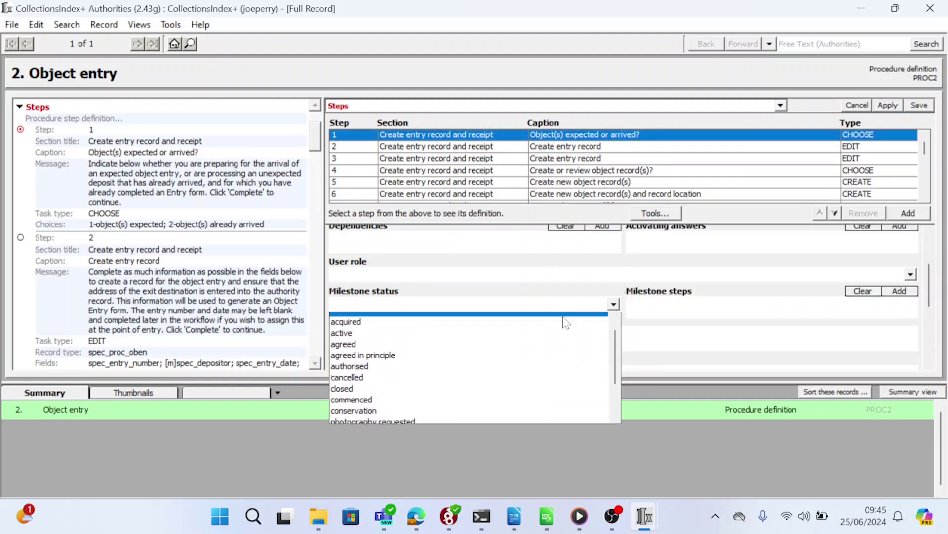
scroll(553, 352, "down", 3)
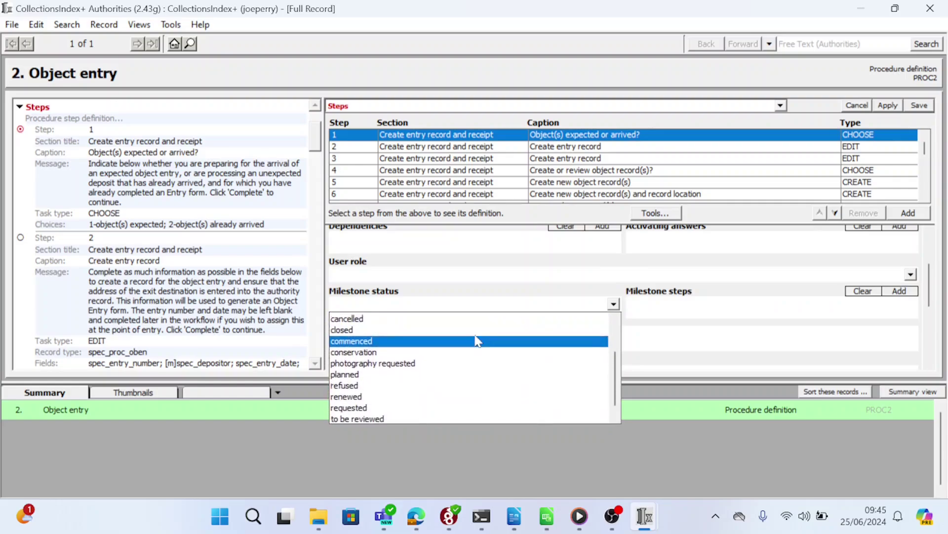
scroll(476, 339, "up", 5)
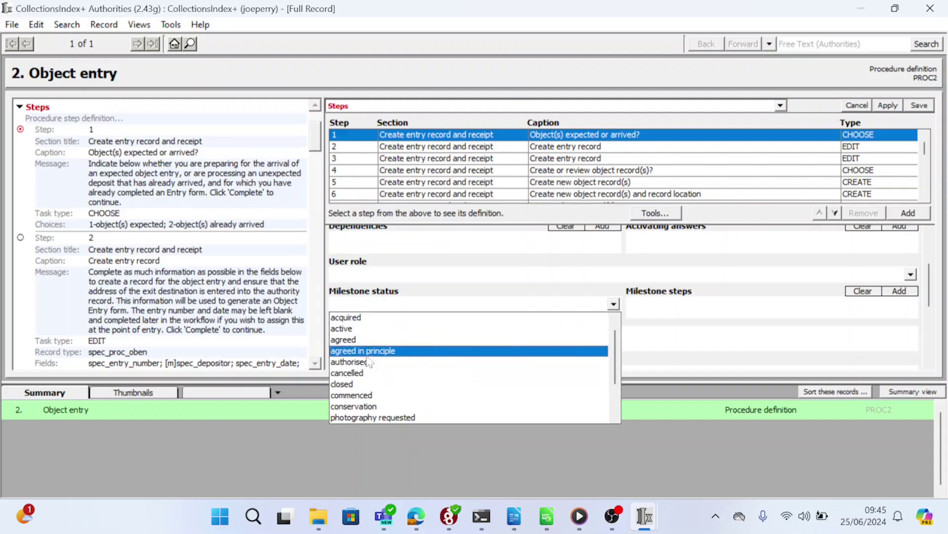
left_click(358, 373)
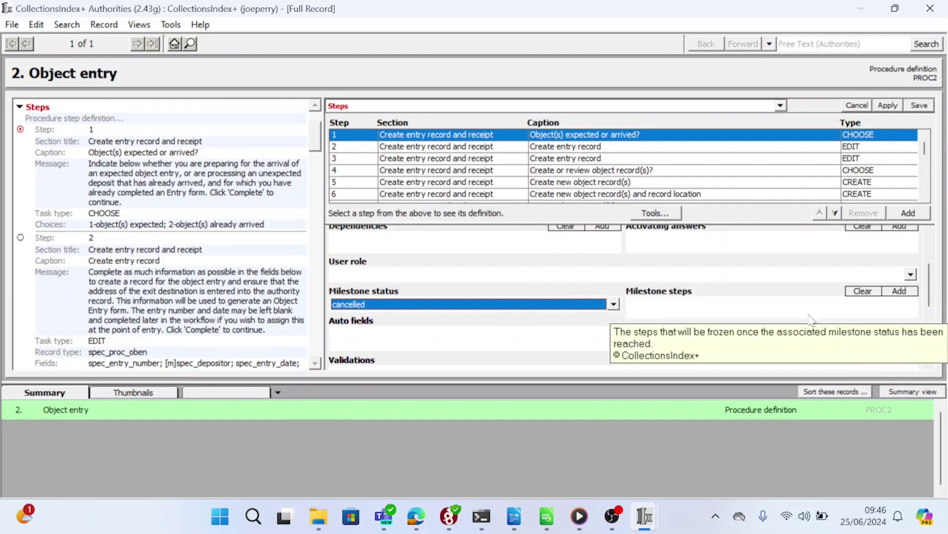
- Try selecting step 4, Create or review object record(s)?, as a milestone step for step 1, and cancel the selection
left_click(900, 291)
left_click(758, 170)
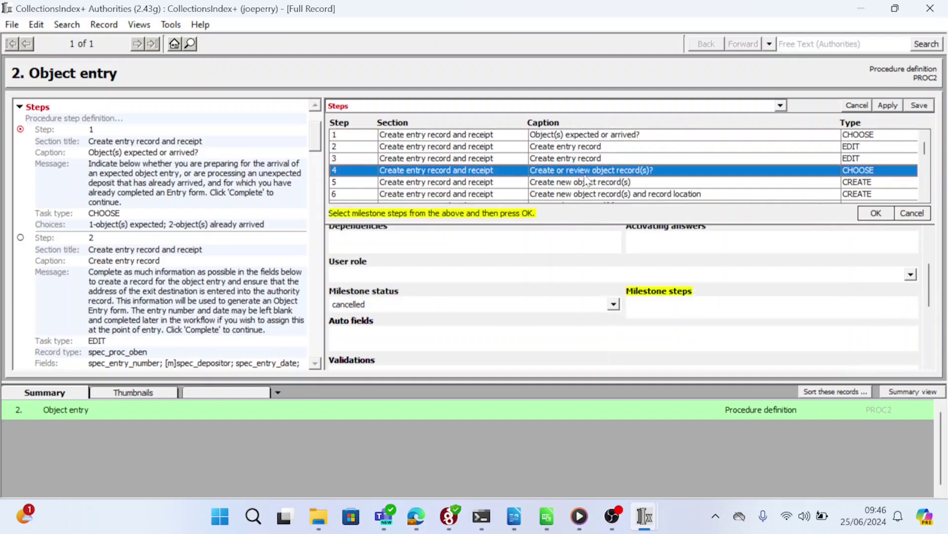
left_click(925, 216)
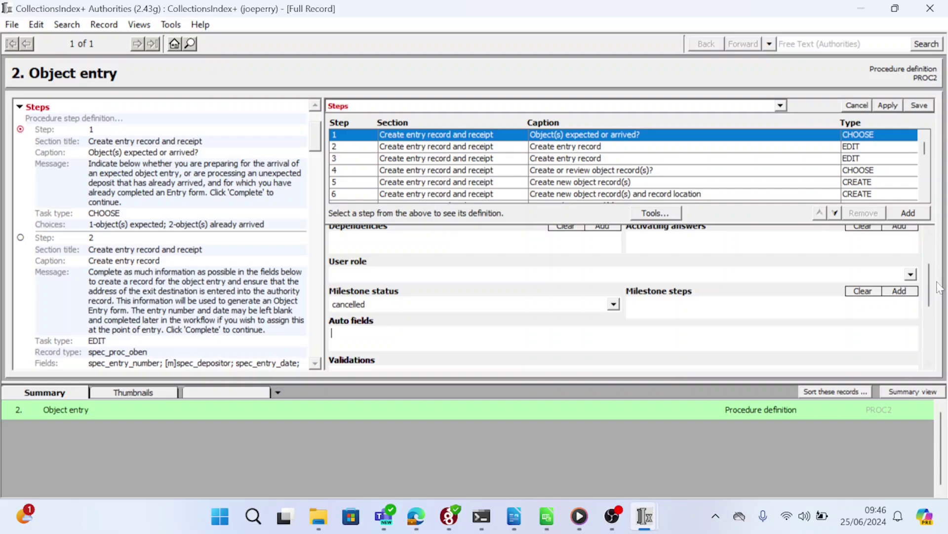
- Examine step 1's auto fields, validations, task options, choices, record type and notes
left_click_drag(929, 294, 928, 324)
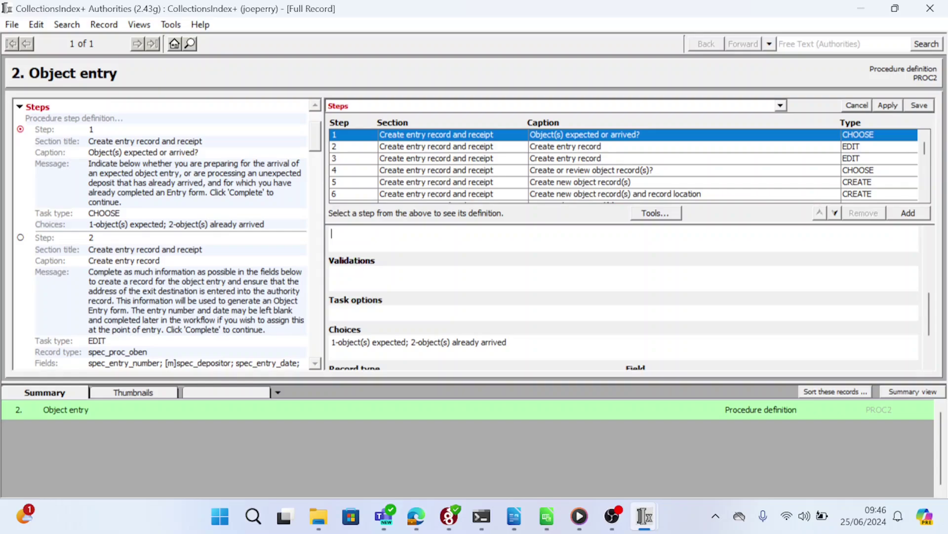
left_click(357, 270)
left_click(345, 313)
scroll(356, 321, "down", 3)
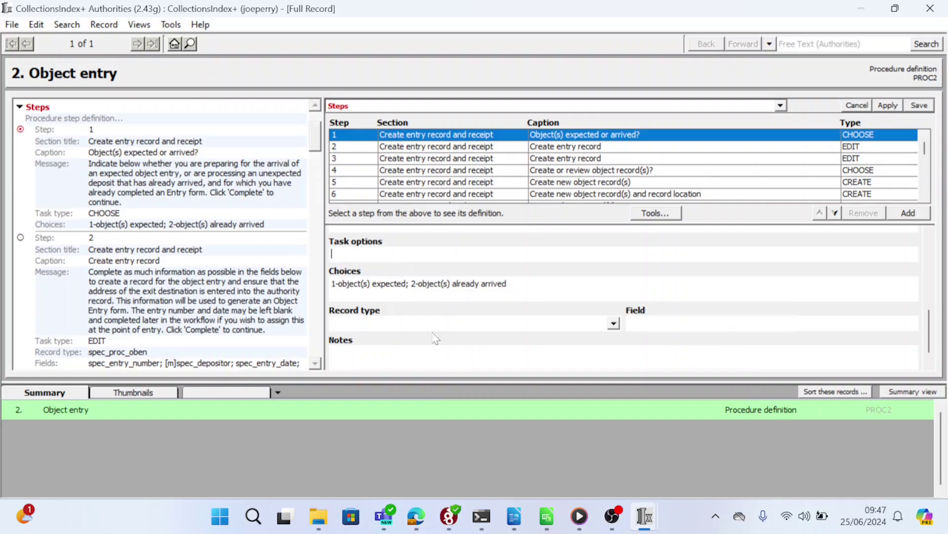
scroll(433, 331, "up", 3)
scroll(393, 321, "down", 3)
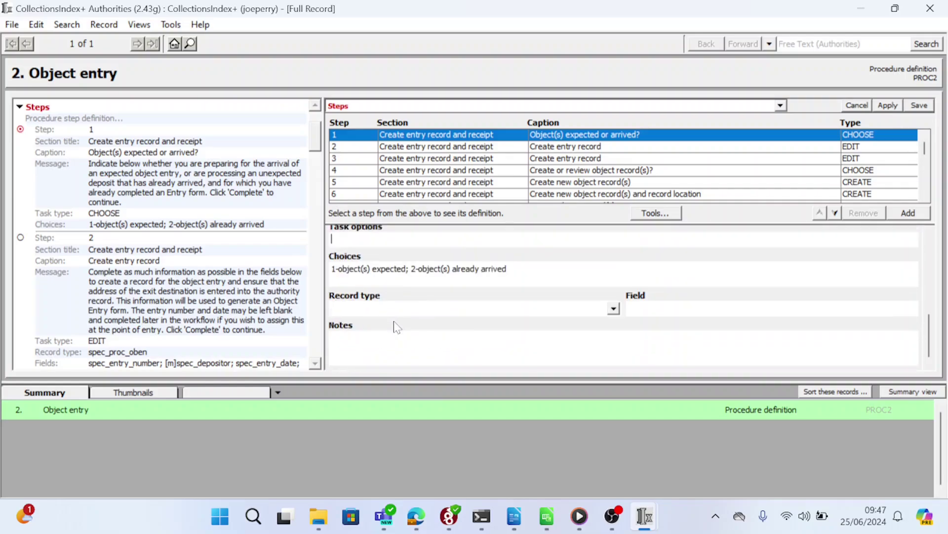
scroll(392, 324, "up", 2)
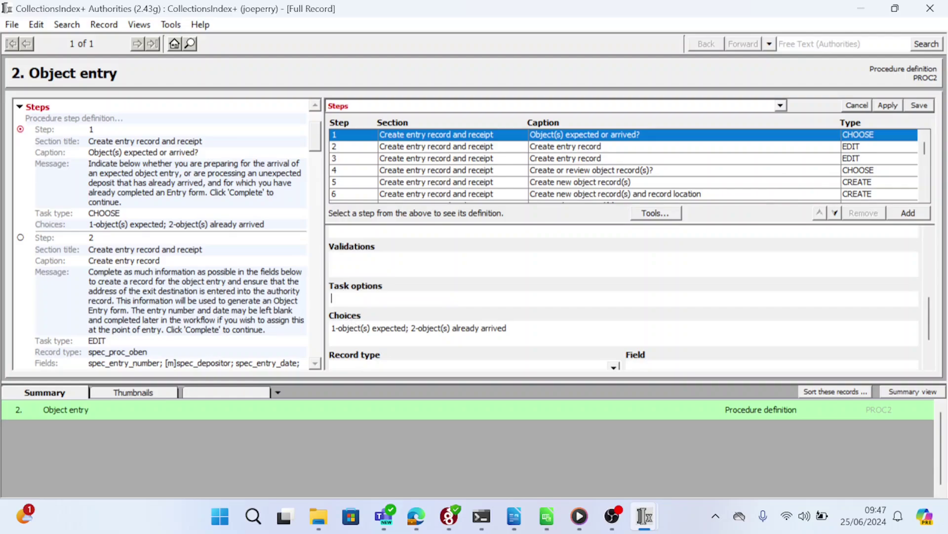
- Add the third choice "3-unknown" after the existing choices of step 1
left_click(332, 328)
left_click(509, 328)
type("; 3-unknown")
- Select step 2, Create entry record, and examine its fields, notes and available record types, keeping spec_proc_oben
left_click(861, 147)
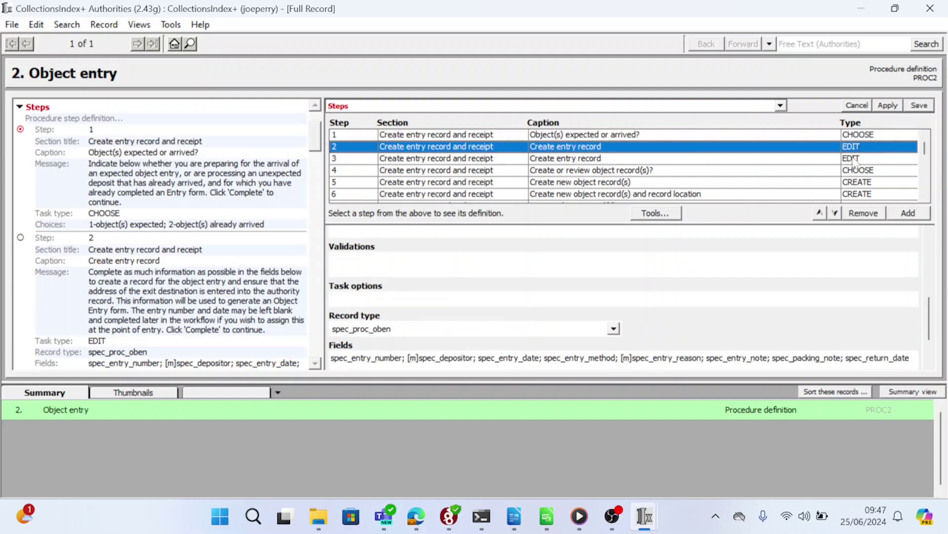
scroll(366, 264, "down", 3)
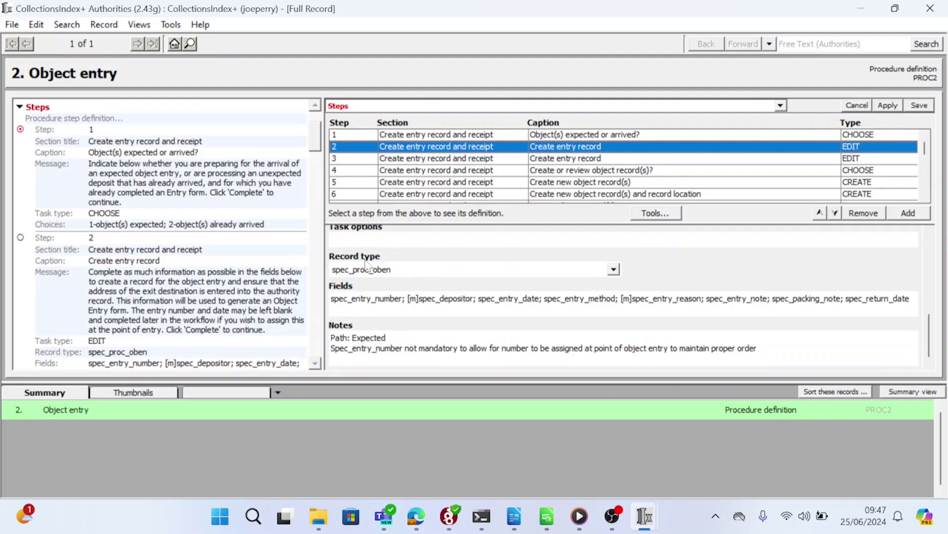
left_click(351, 273)
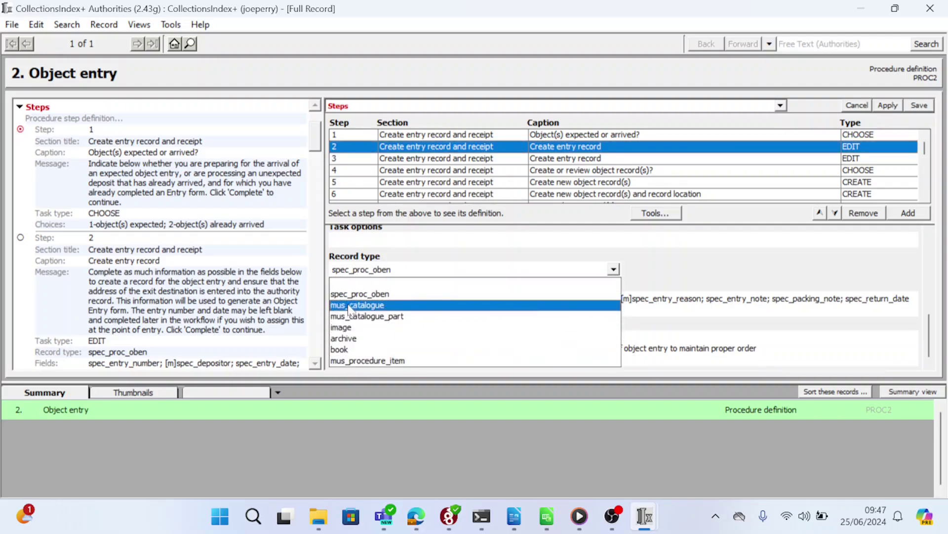
left_click(448, 245)
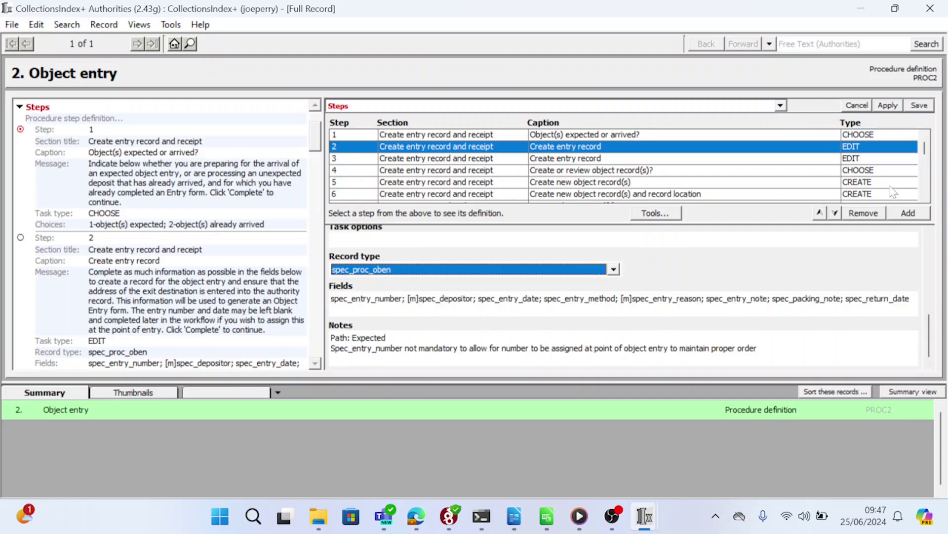
- Select step 5, Create new object record(s), and examine its available record types, keeping mus_catalogue
left_click(859, 187)
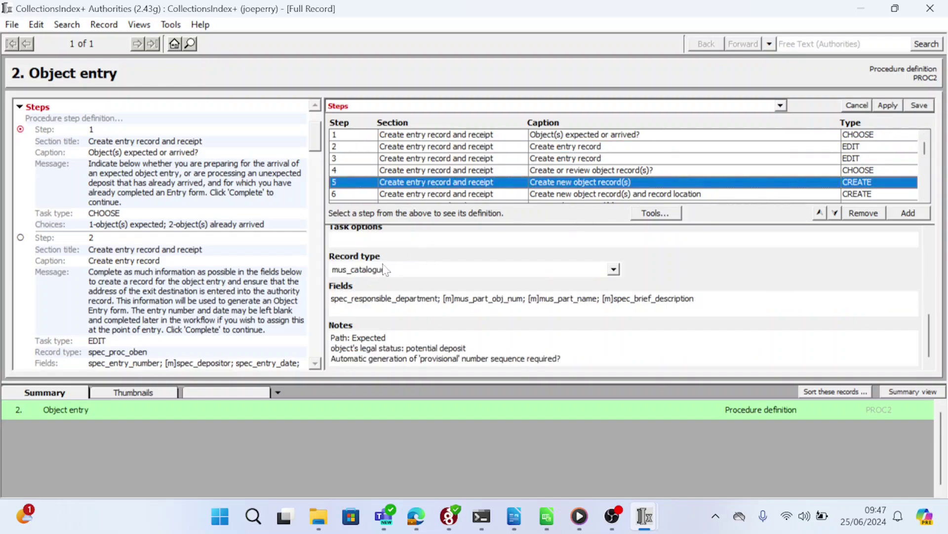
left_click(357, 271)
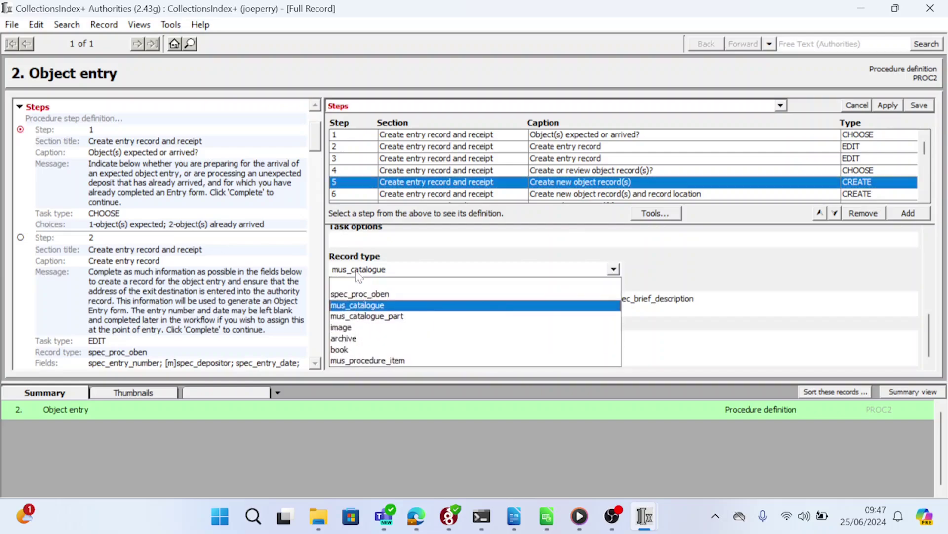
left_click(356, 305)
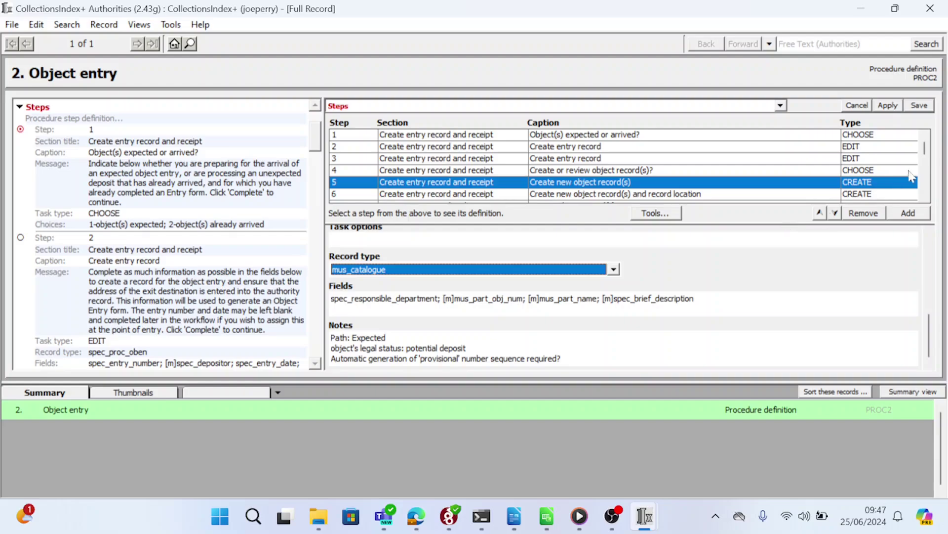
- Select step 13, Send depositor Object Entry form, and examine its check-boxes and notes
scroll(926, 151, "down", 3)
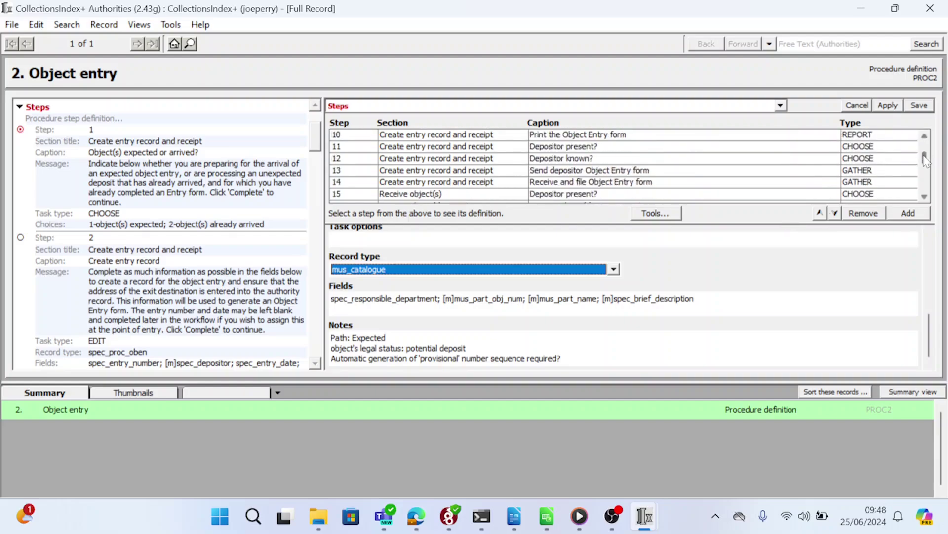
left_click(865, 174)
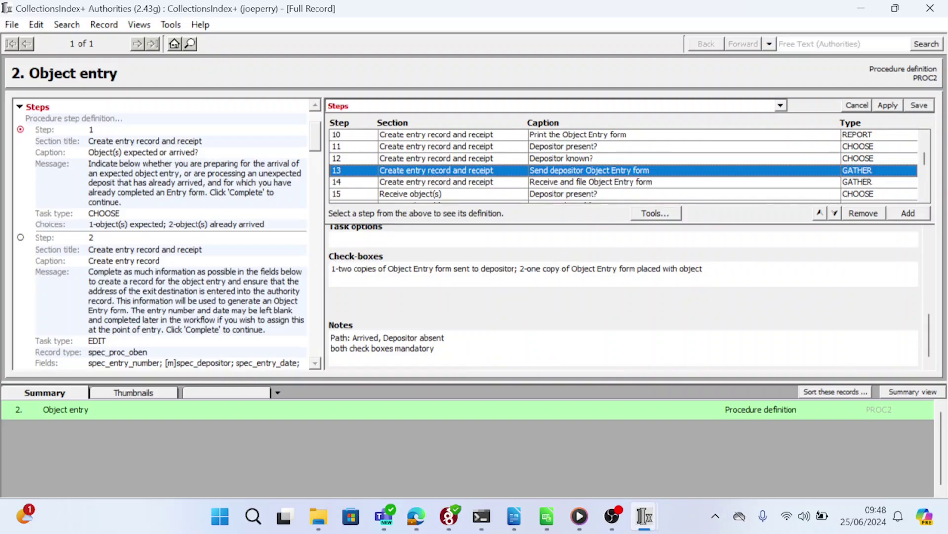
scroll(397, 269, "up", 1)
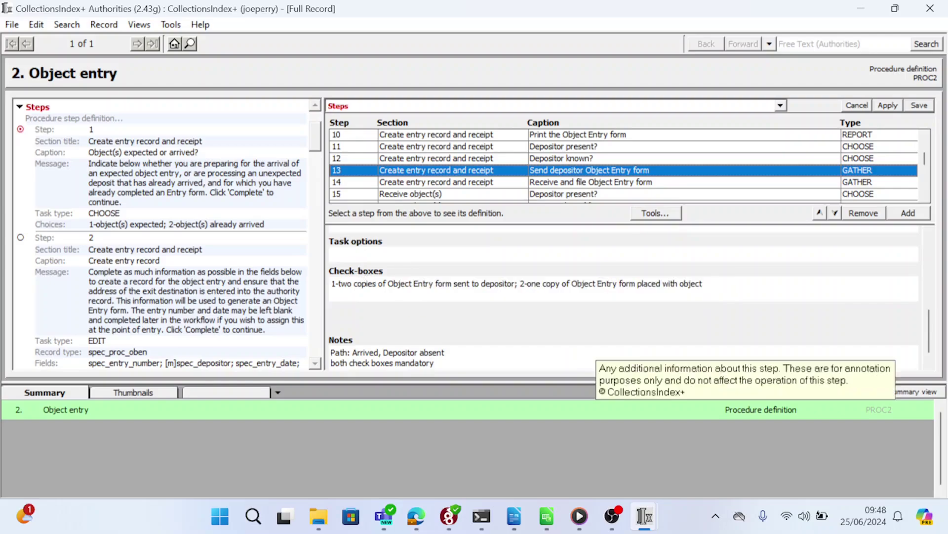
mouse_move(510, 302)
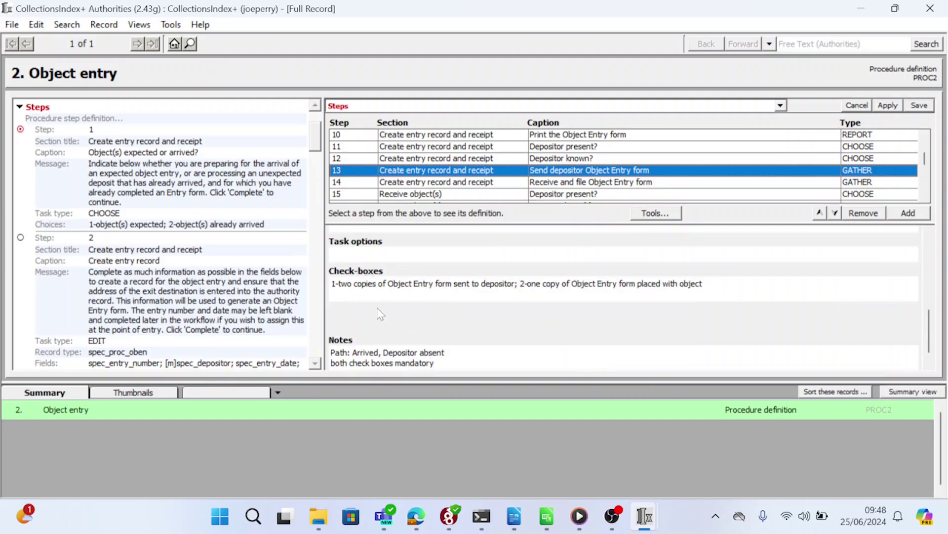
scroll(341, 341, "down", 1)
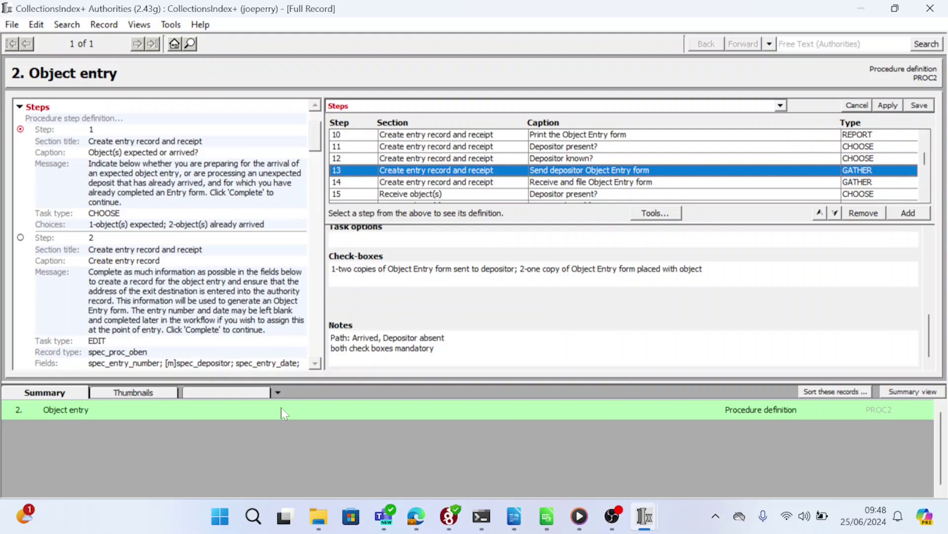
scroll(627, 283, "up", 5)
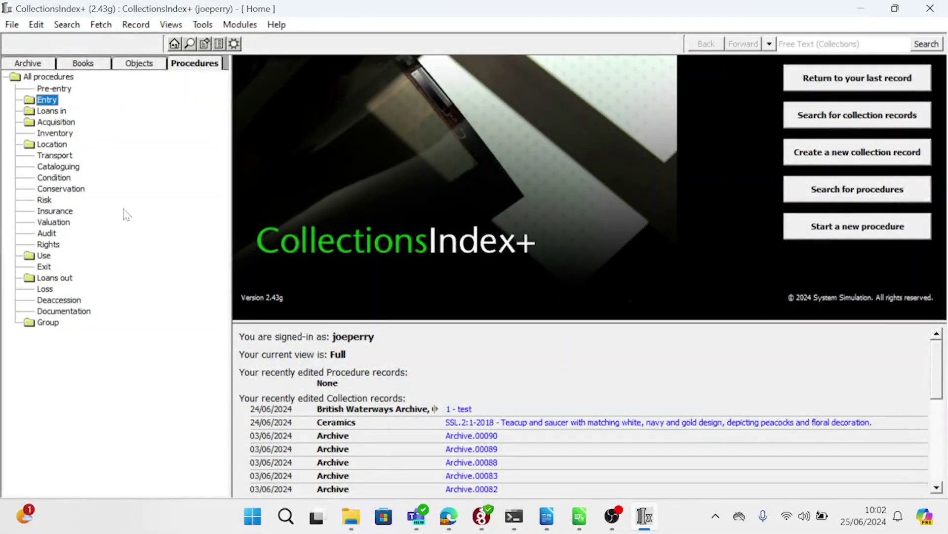
- Open the definition of the Entry procedure for editing and show its Steps section
right_click(47, 102)
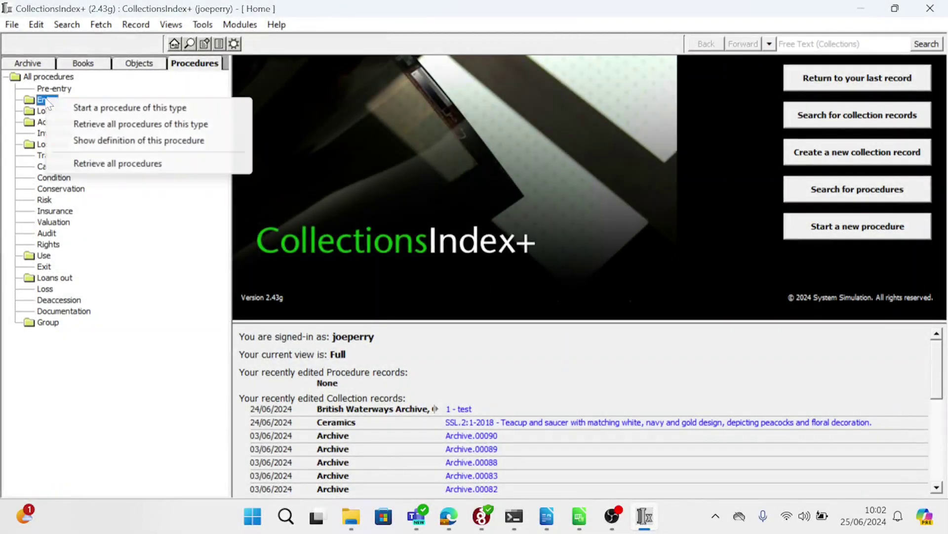
left_click(119, 141)
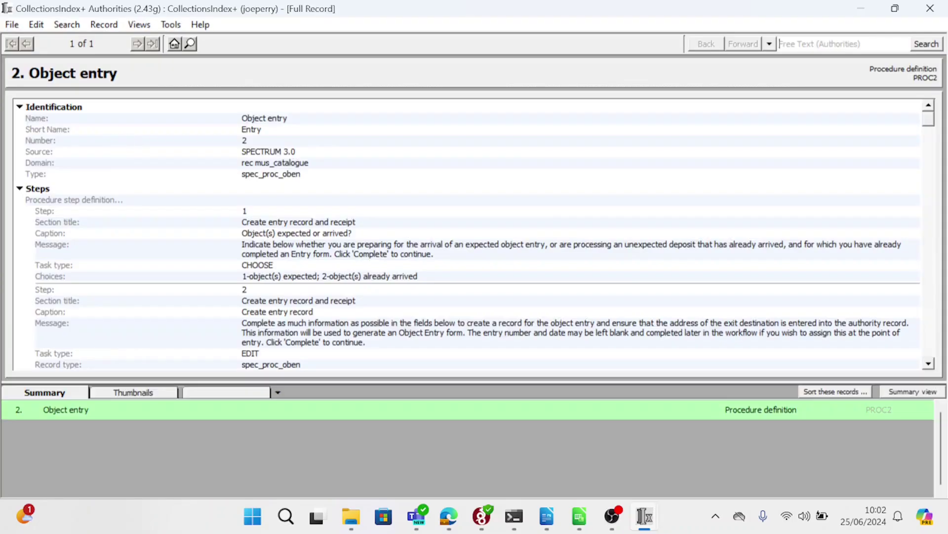
left_click(105, 24)
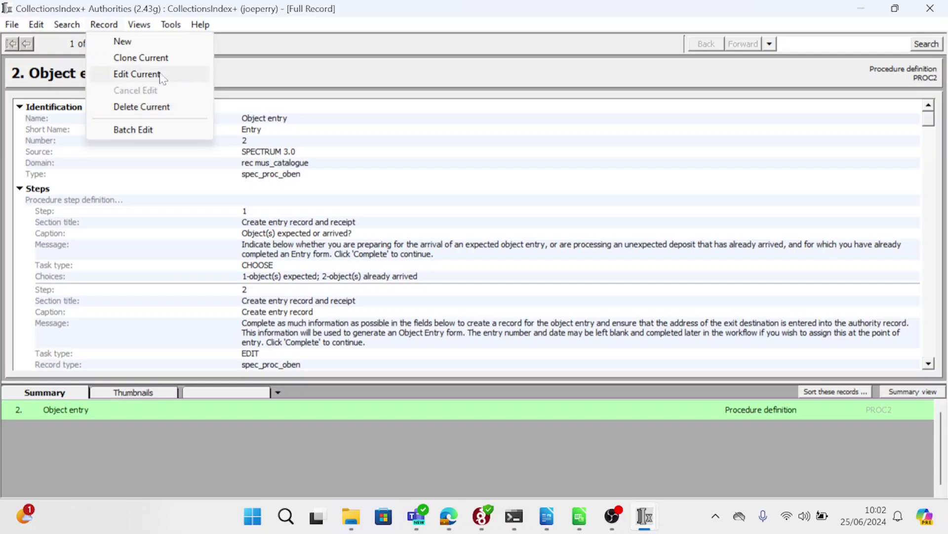
left_click(162, 76)
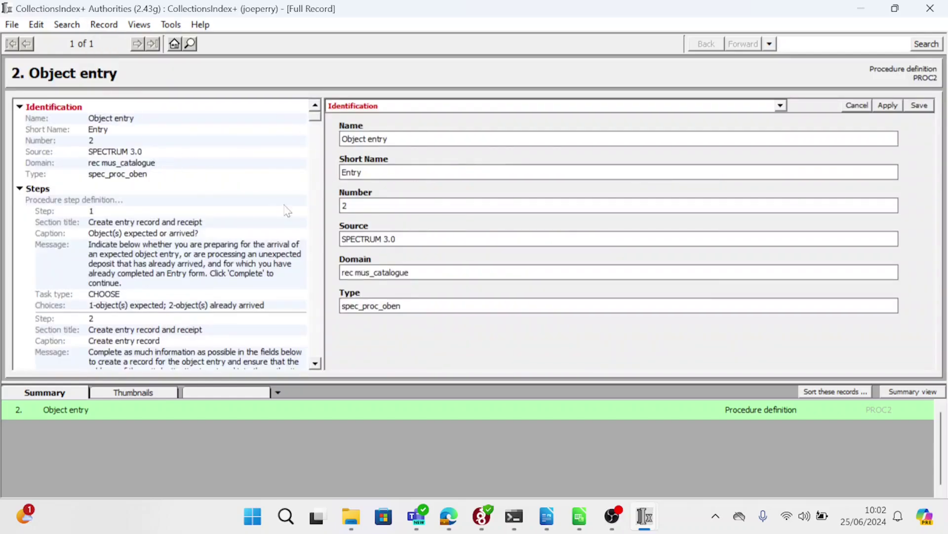
left_click(462, 106)
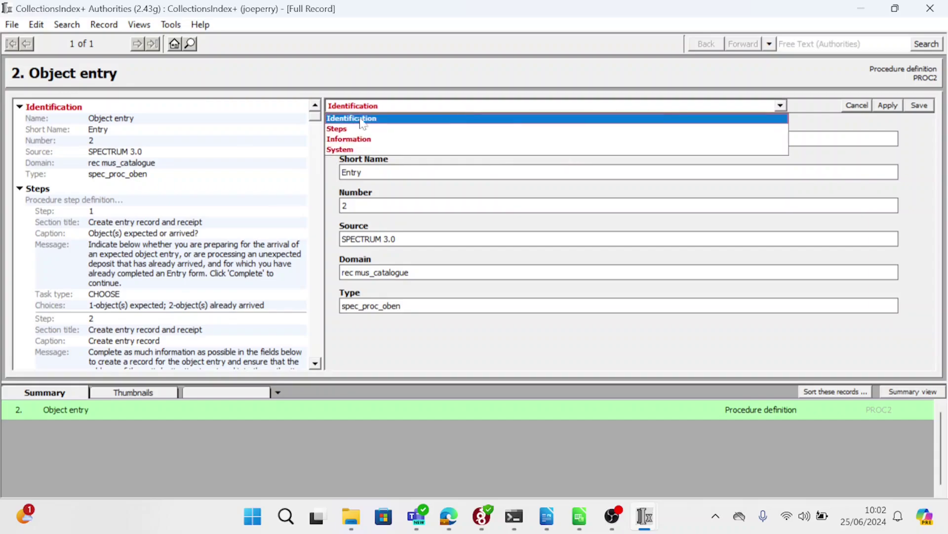
left_click(364, 129)
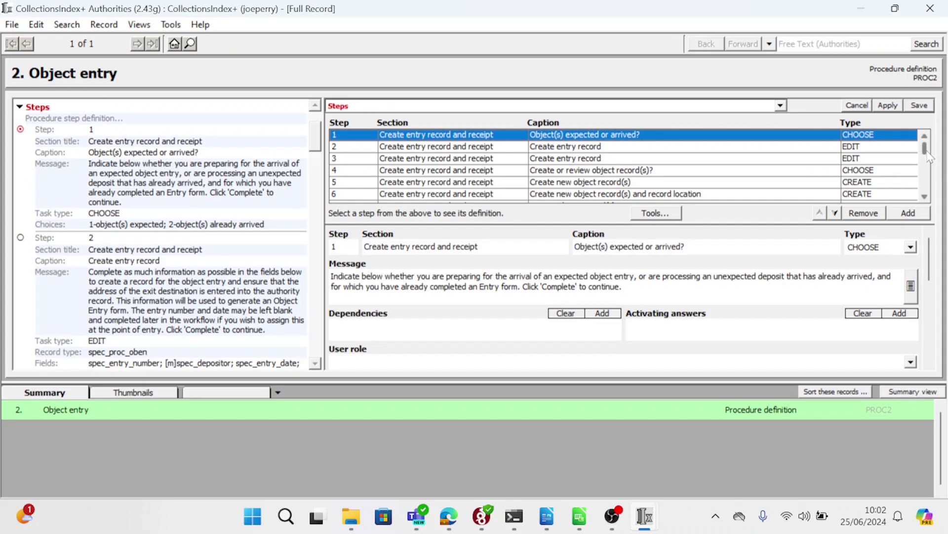
- In the message of step 34, Complete workflow, replace "with your" before "loans in" with "a"
scroll(929, 156, "down", 10)
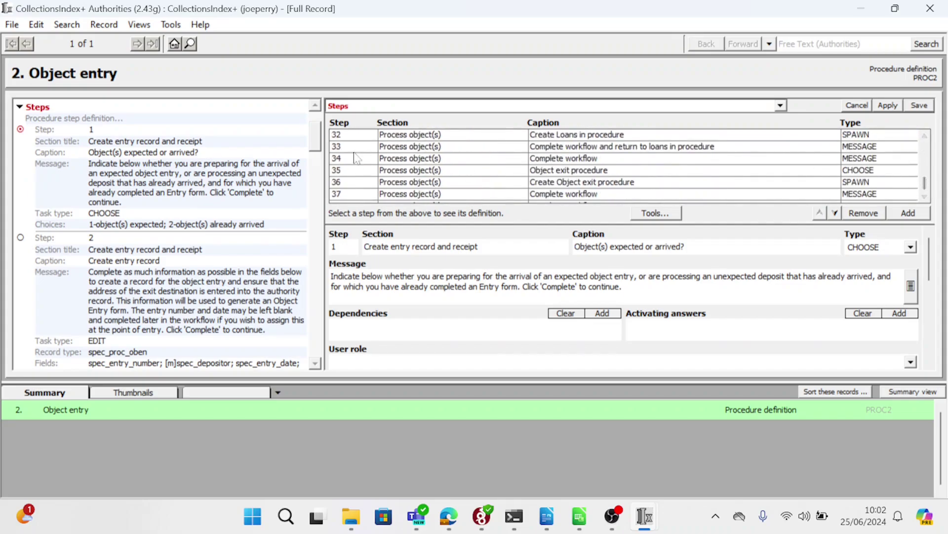
left_click(348, 158)
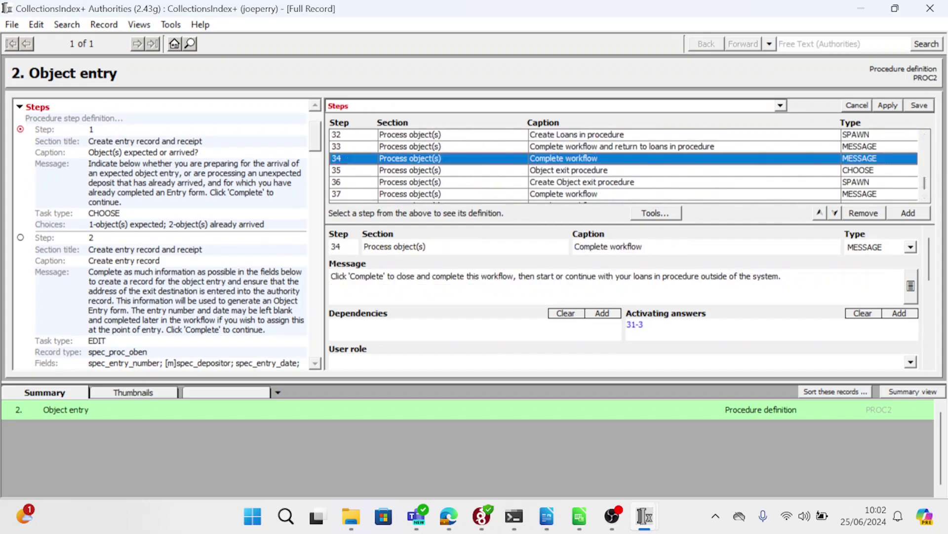
left_click_drag(597, 276, 616, 276)
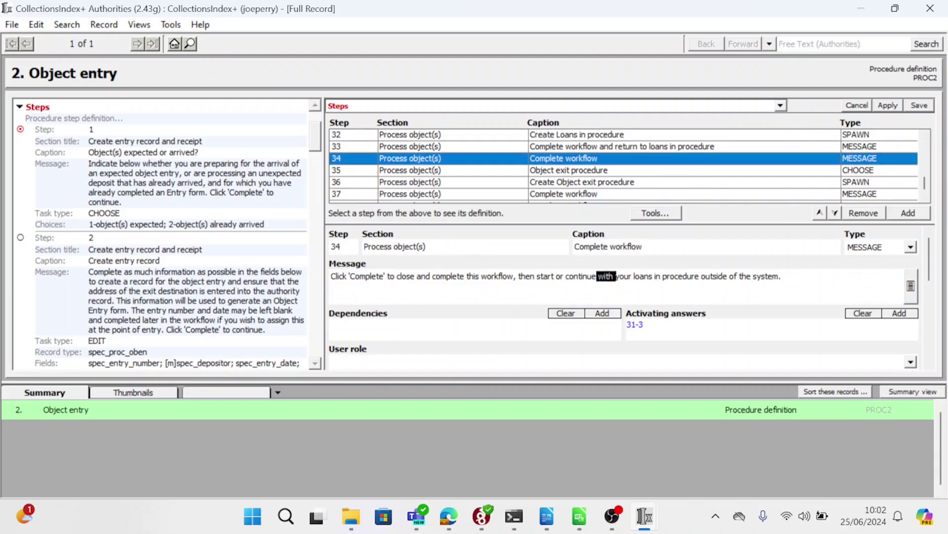
key("Delete")
key("Delete")
key("Delete")
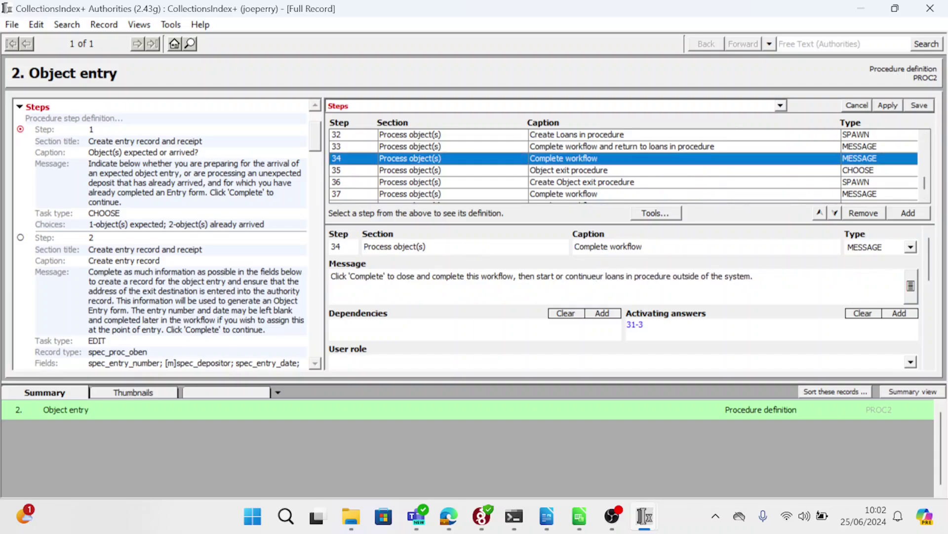
key("Delete")
key("Delete")
type("a")
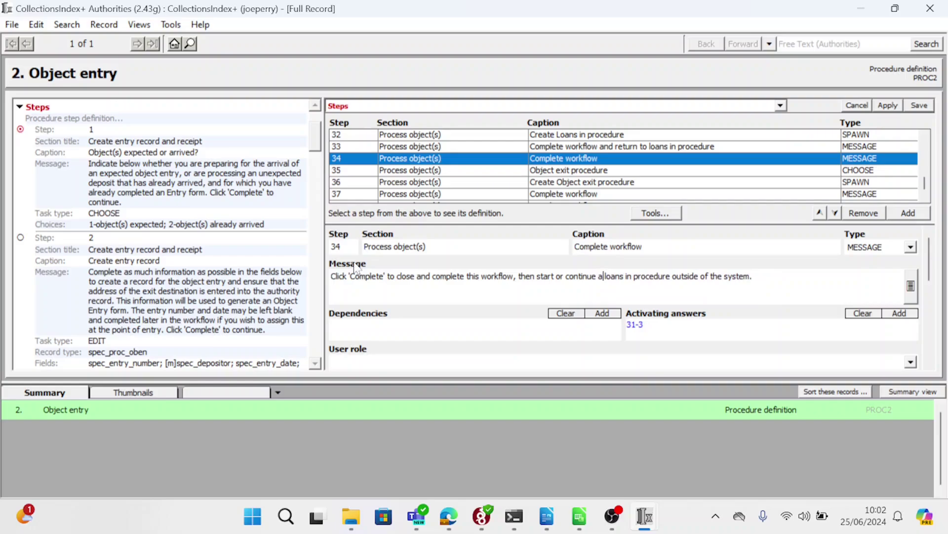
- Replace the ending of step 34's message after "loans in" with "workflow." and save the procedure definition
left_click(633, 276)
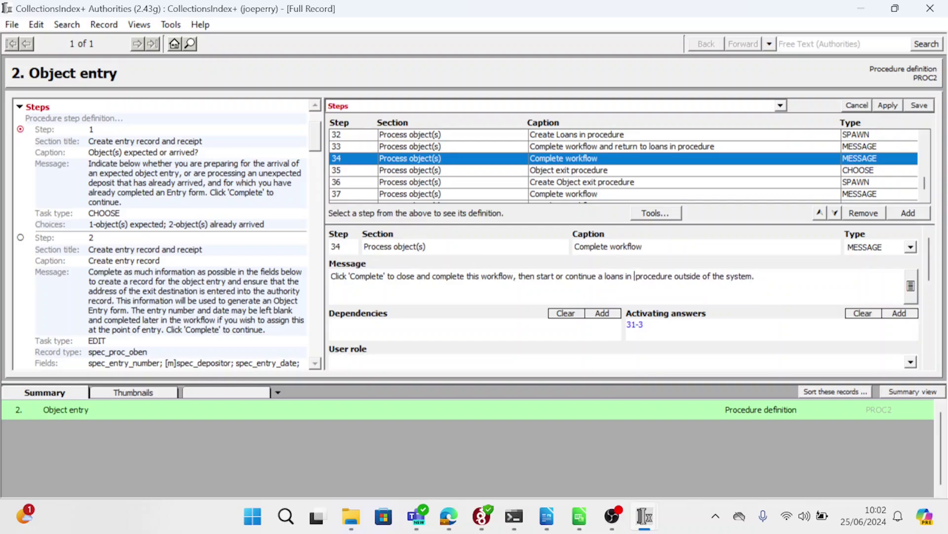
type("workflow")
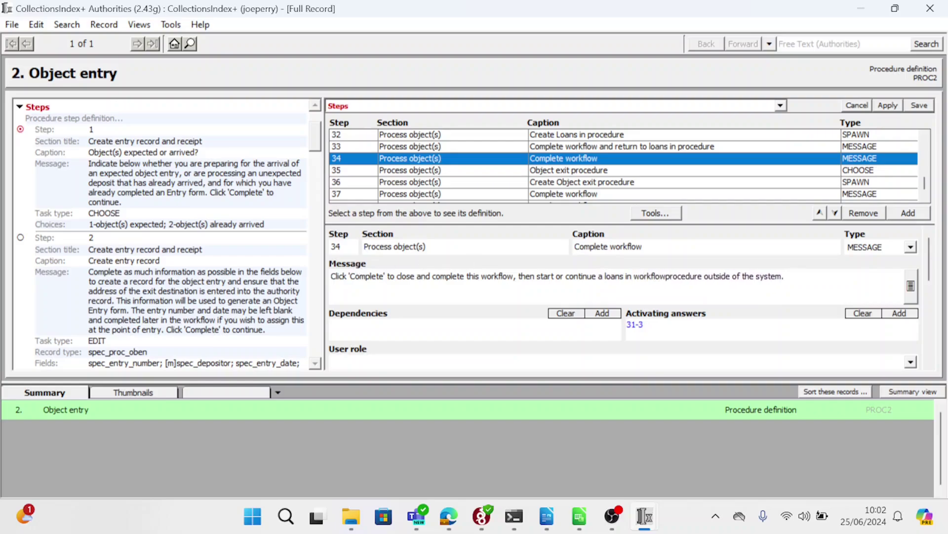
key("Delete")
key("Delete")
key("Delete")
key("Delete")
key("Delete")
key("Delete")
key("Delete")
key("Delete")
key("Delete")
key("Delete")
key("Delete")
key("Delete")
key("Delete")
key("Delete")
key("Delete")
key("Delete")
key("Delete")
key("Delete")
key("Delete")
key("Delete")
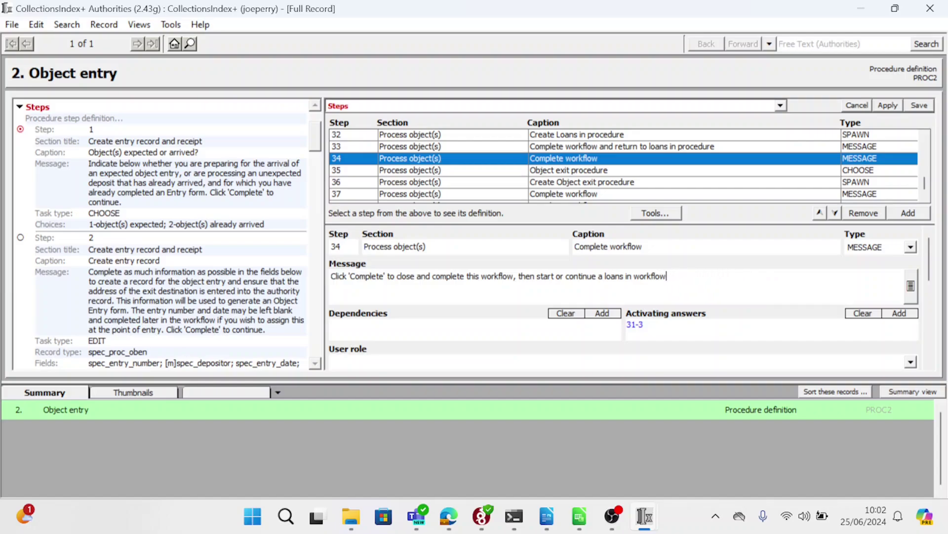
type(".")
left_click(918, 106)
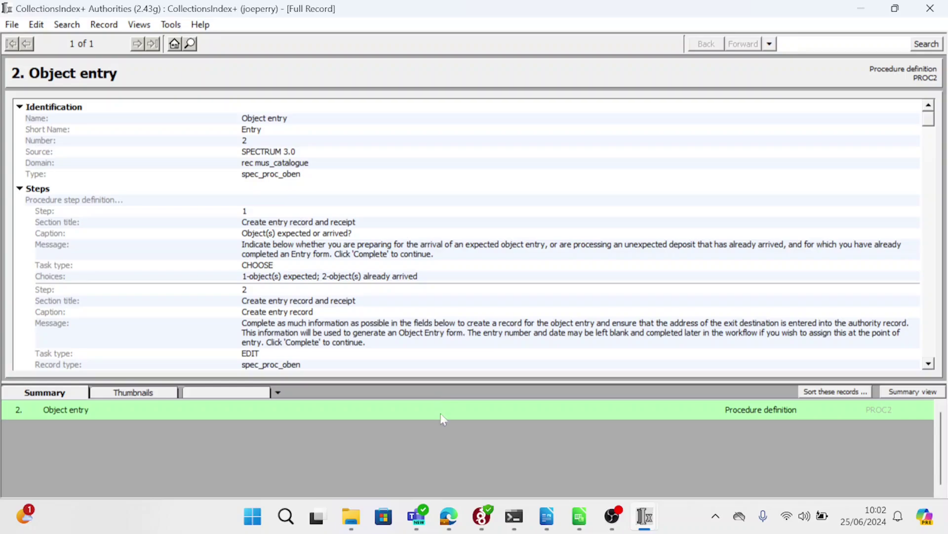
- Switch to the Object entry activity in the browser and dismiss the Object(s) expected or arrived? step without deleting the activity
left_click(448, 517)
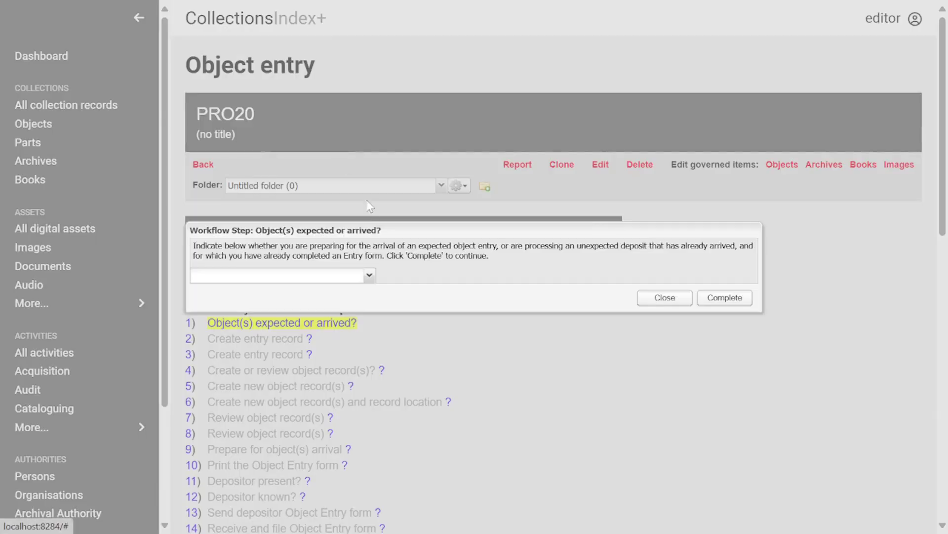
left_click(662, 298)
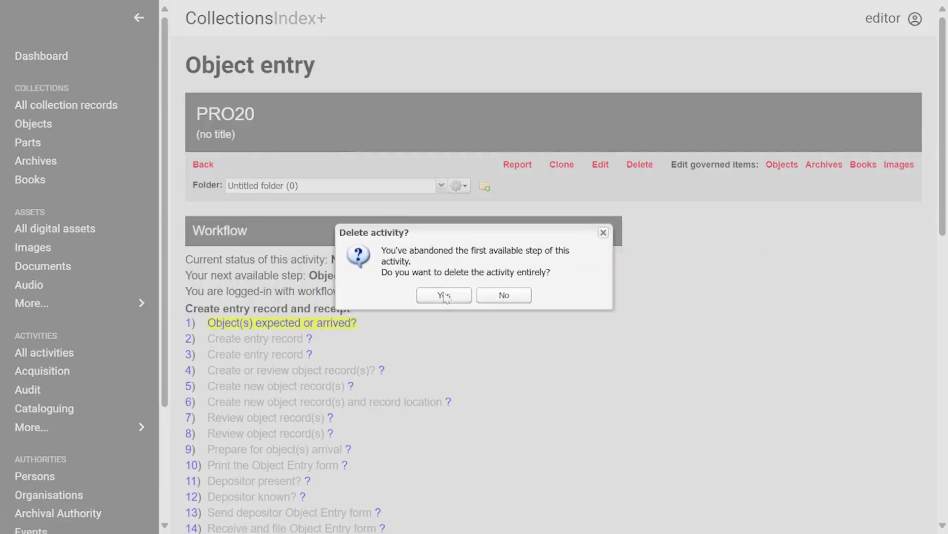
left_click(497, 297)
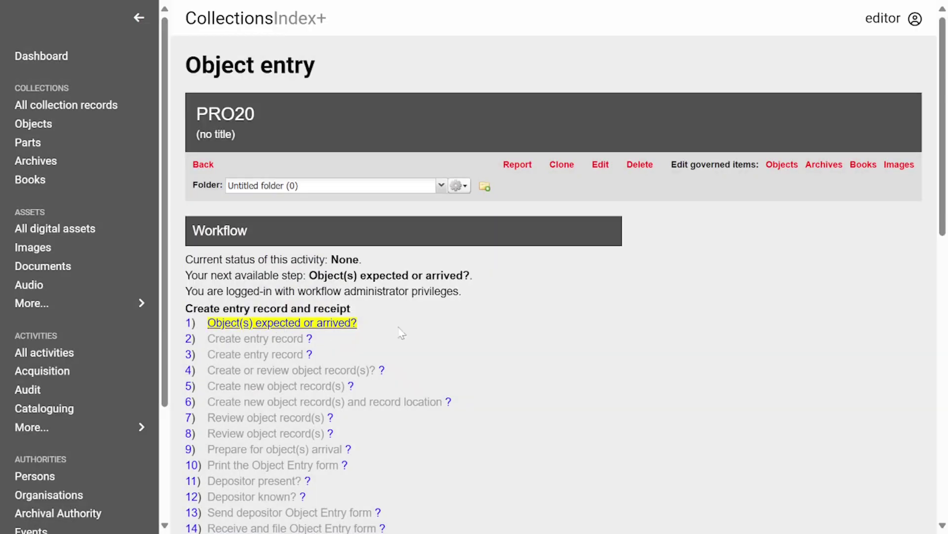
- Open step 34, Complete workflow, in the Object entry activity and check its message wording
scroll(487, 353, "down", 10)
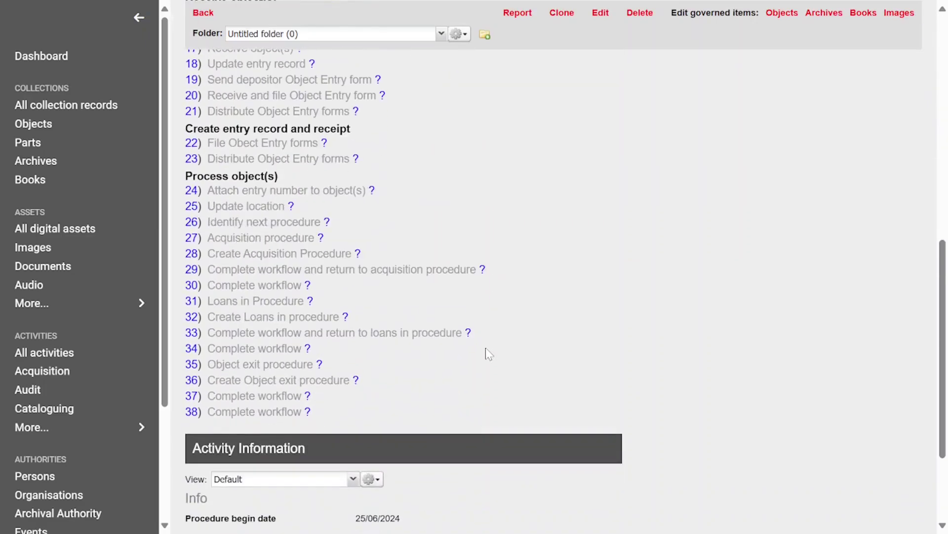
scroll(487, 353, "down", 2)
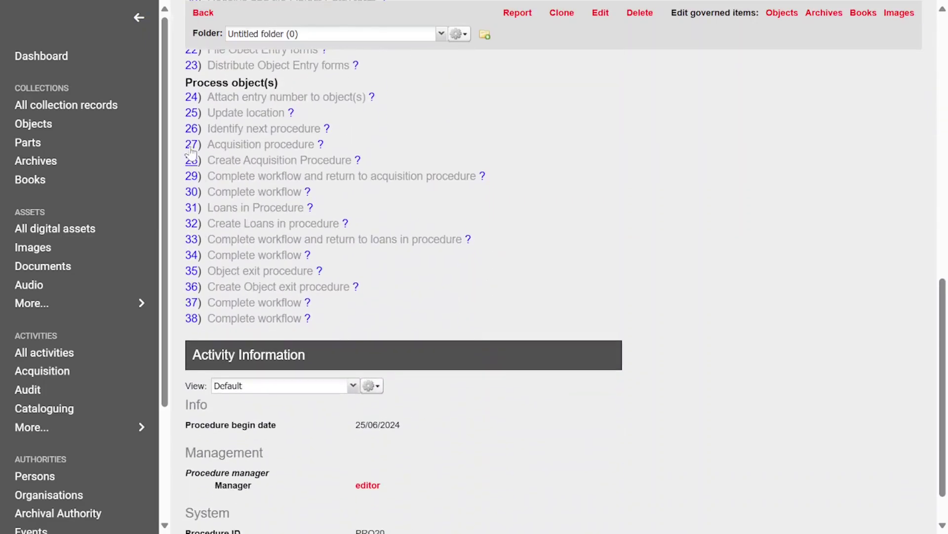
left_click(191, 256)
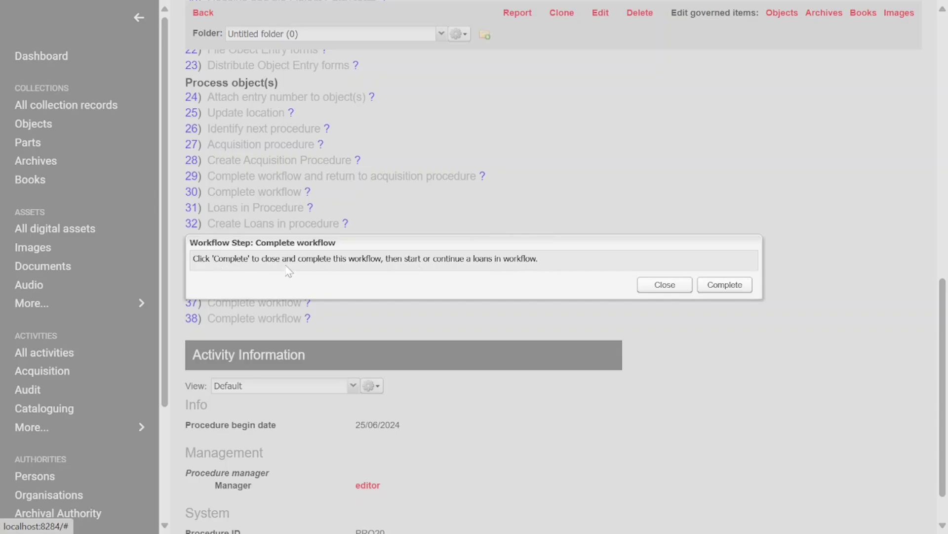
left_click(724, 285)
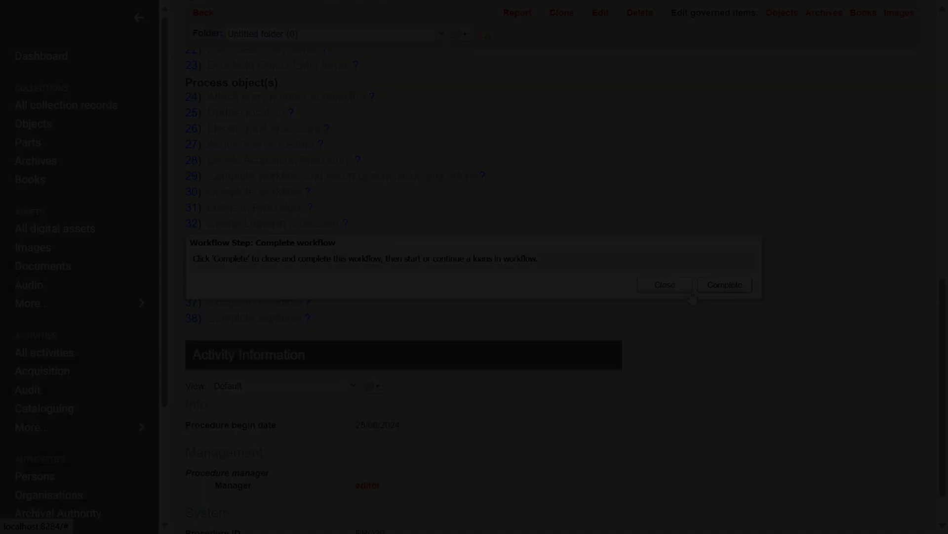
- Open step 5, Create a loan in record, in the Loan in activity and examine its instructions and mandatory and optional fields
scroll(472, 350, "up", 1)
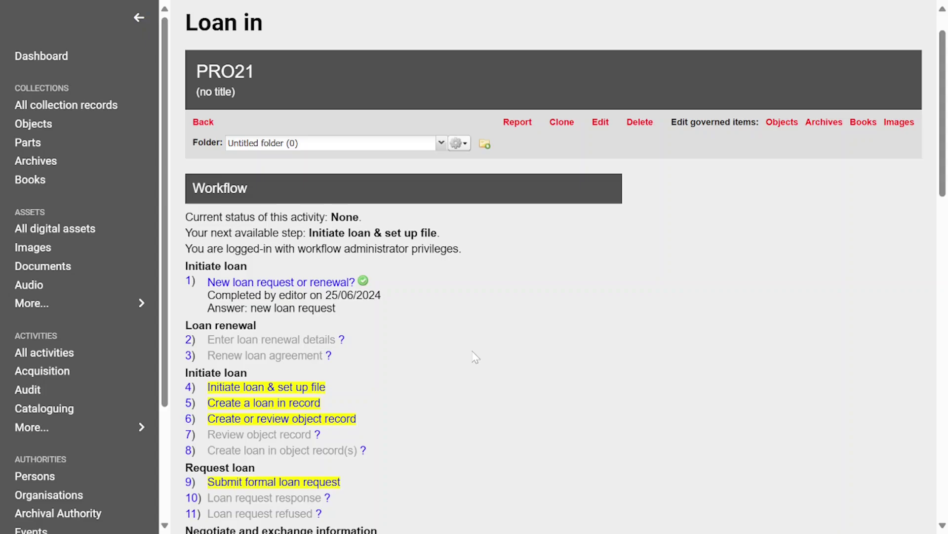
left_click(220, 404)
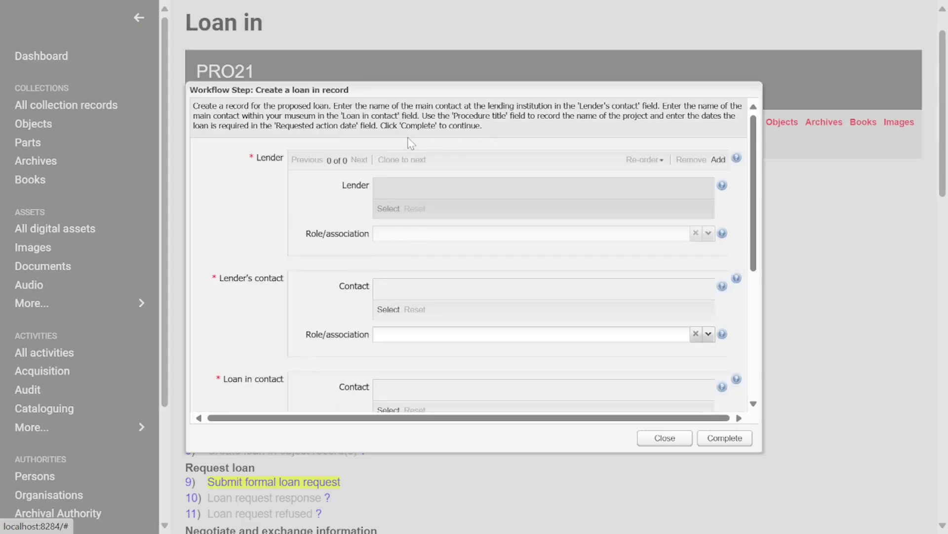
scroll(409, 142, "down", 3)
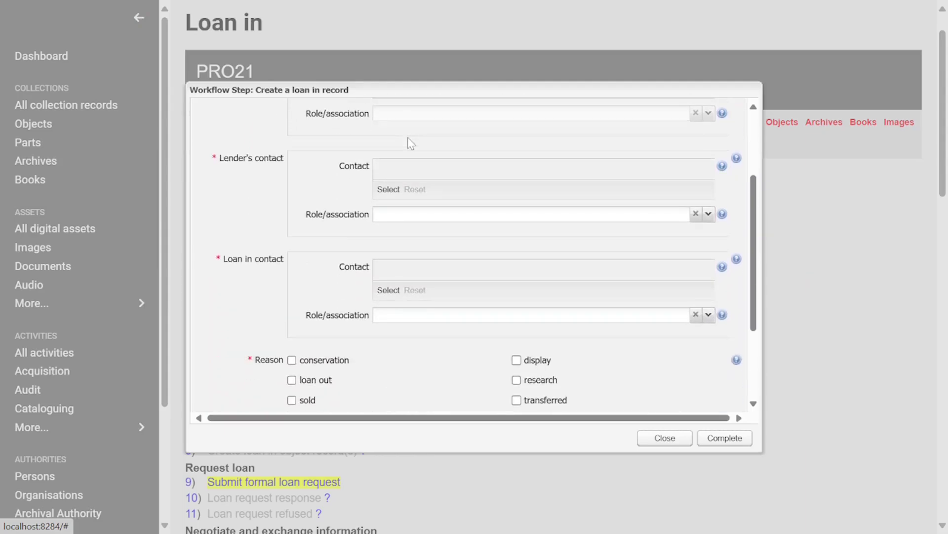
scroll(409, 143, "up", 3)
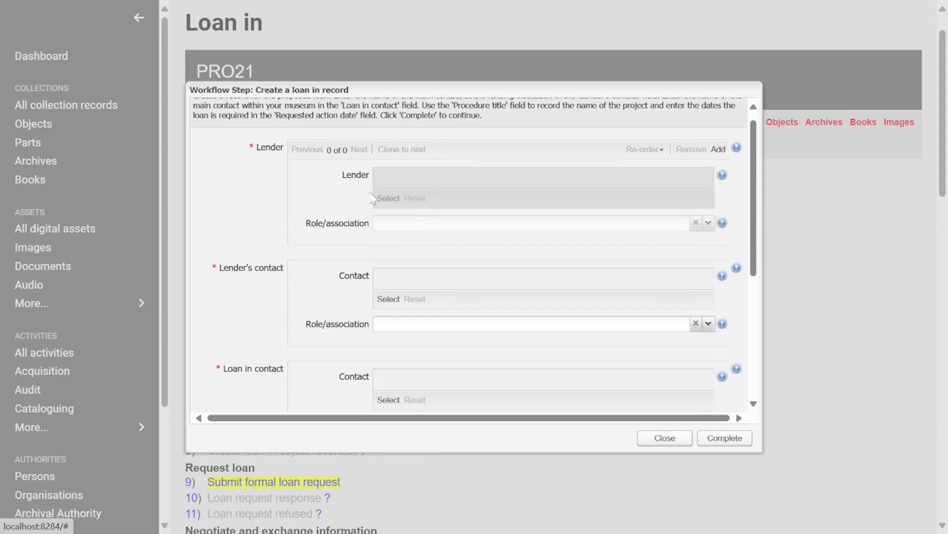
scroll(296, 226, "down", 2)
scroll(326, 232, "down", 4)
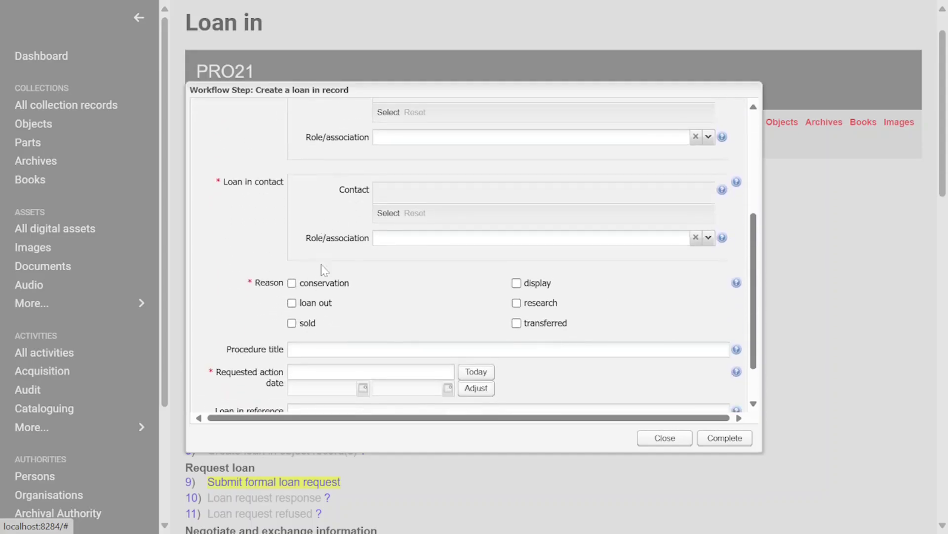
scroll(418, 266, "down", 2)
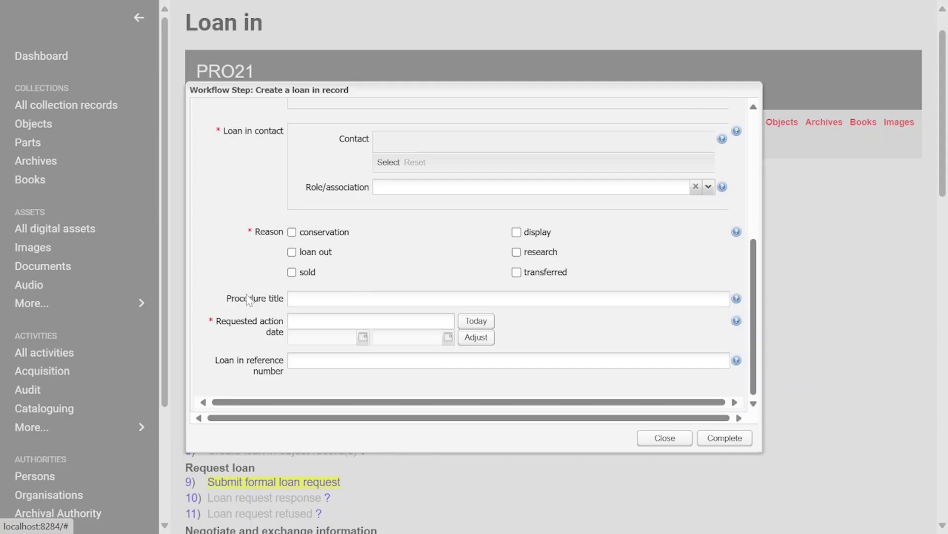
scroll(278, 216, "up", 6)
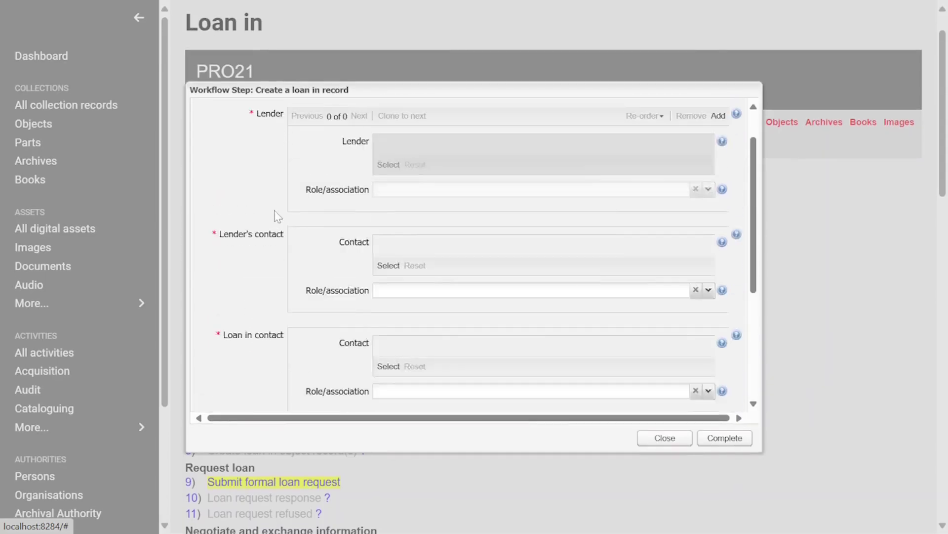
- Add spec_loan_in_note; after the requested action date in the fields of step 5, Create a loan in record, and save the Loans in definition
scroll(278, 216, "down", 6)
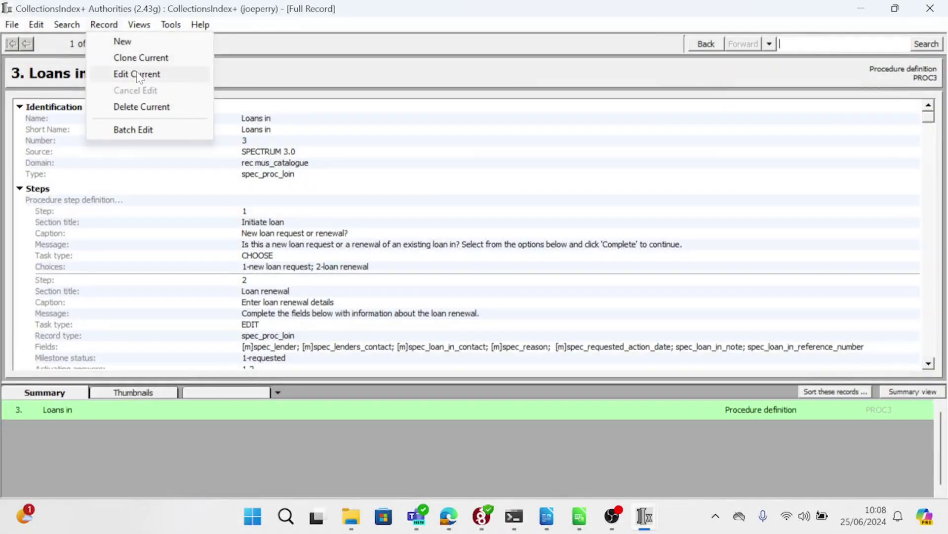
left_click(139, 75)
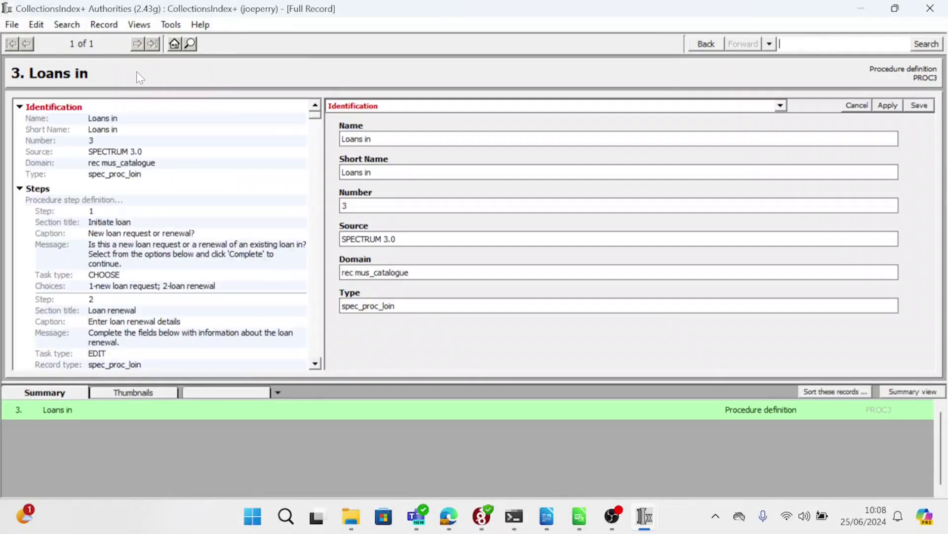
left_click(387, 105)
left_click(349, 130)
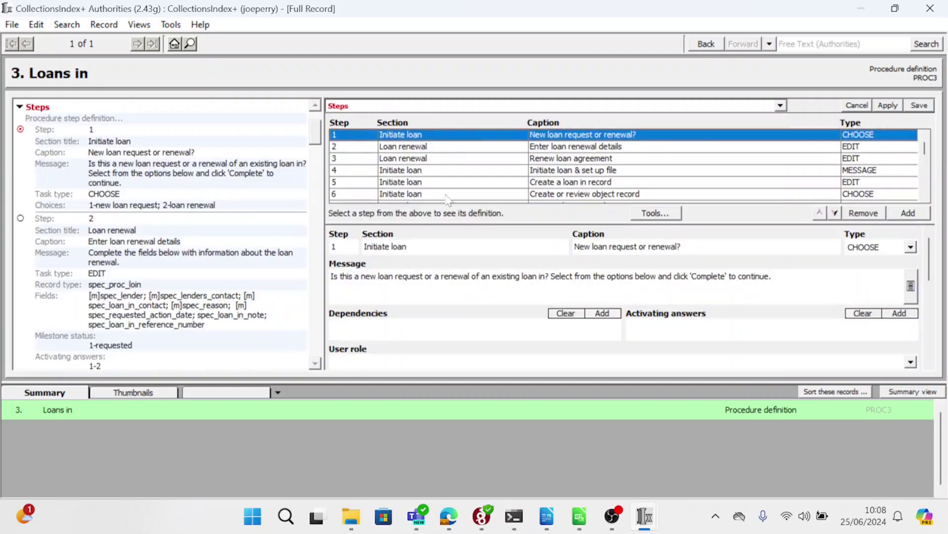
left_click(377, 182)
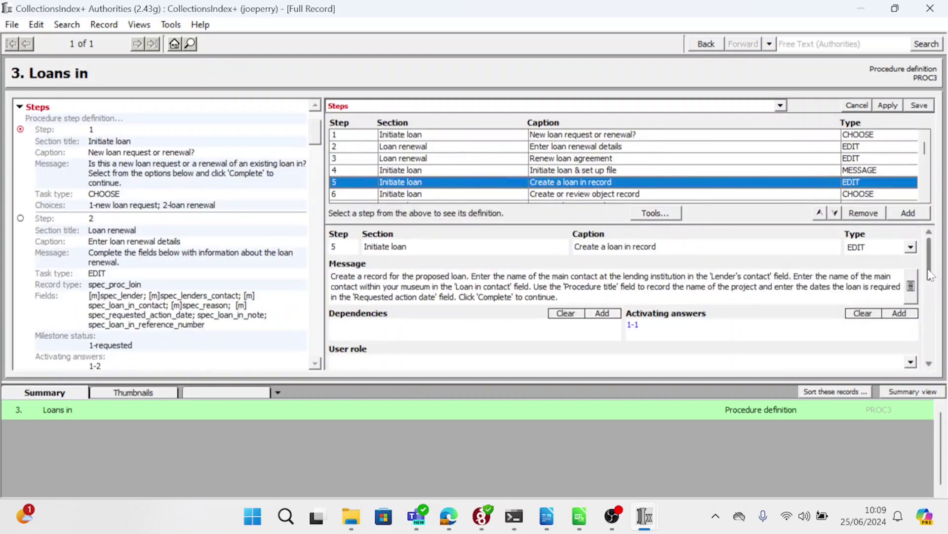
scroll(926, 316, "down", 5)
scroll(925, 326, "down", 3)
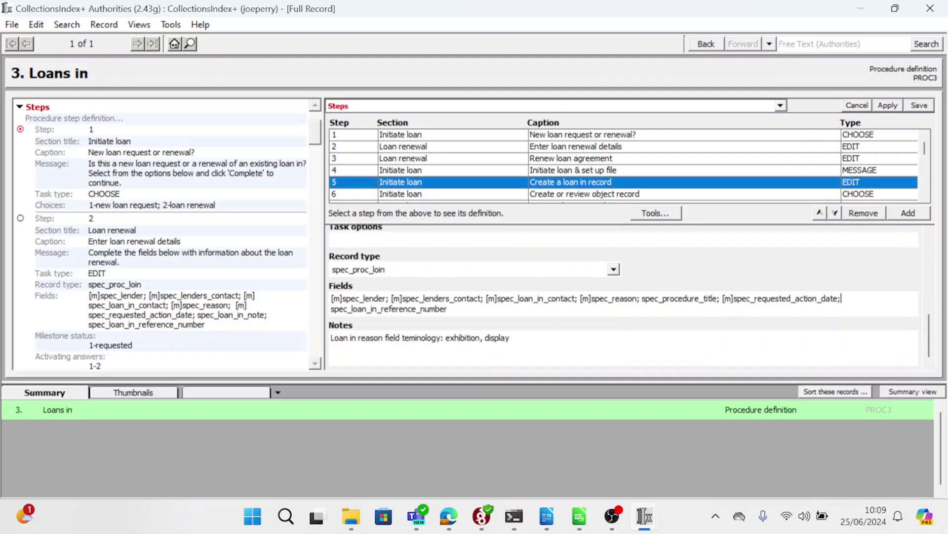
type("spec_loan_in_note;")
left_click(933, 109)
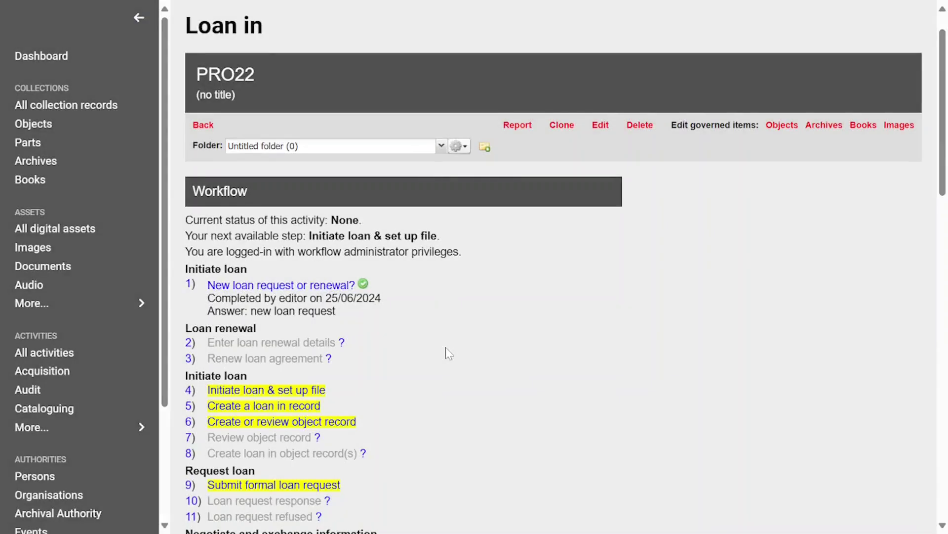
- Open step 5, Create a loan in record, in the PRO22 Loan in activity and check its fields for the loan in note
scroll(445, 347, "down", 1)
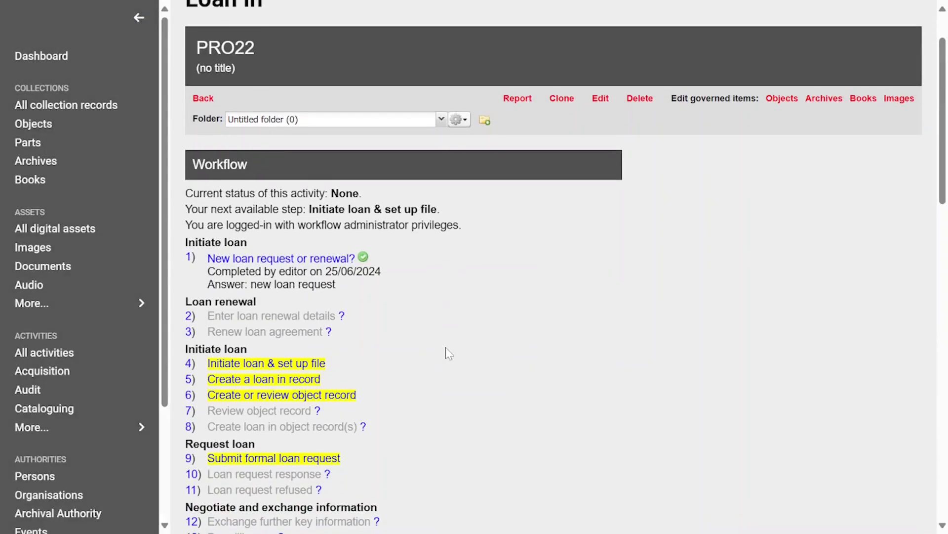
left_click(244, 379)
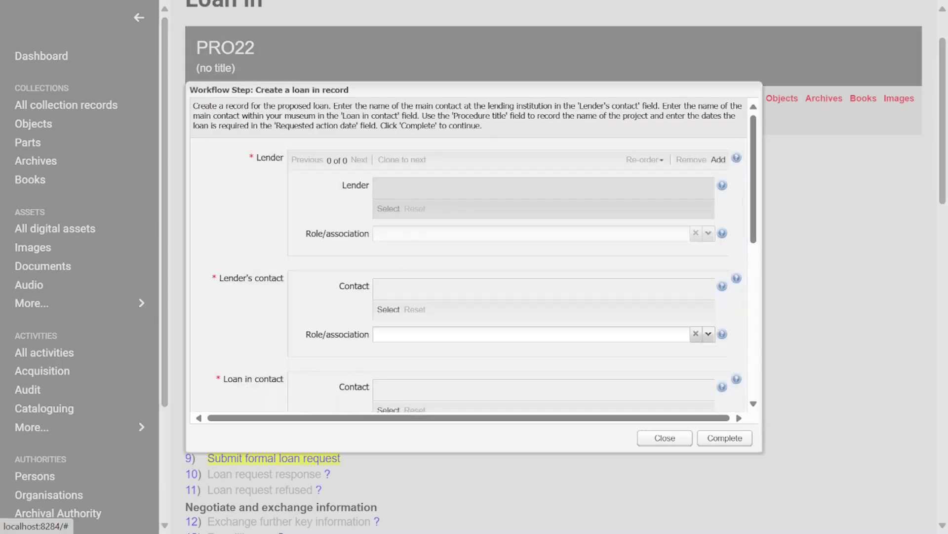
scroll(365, 235, "down", 3)
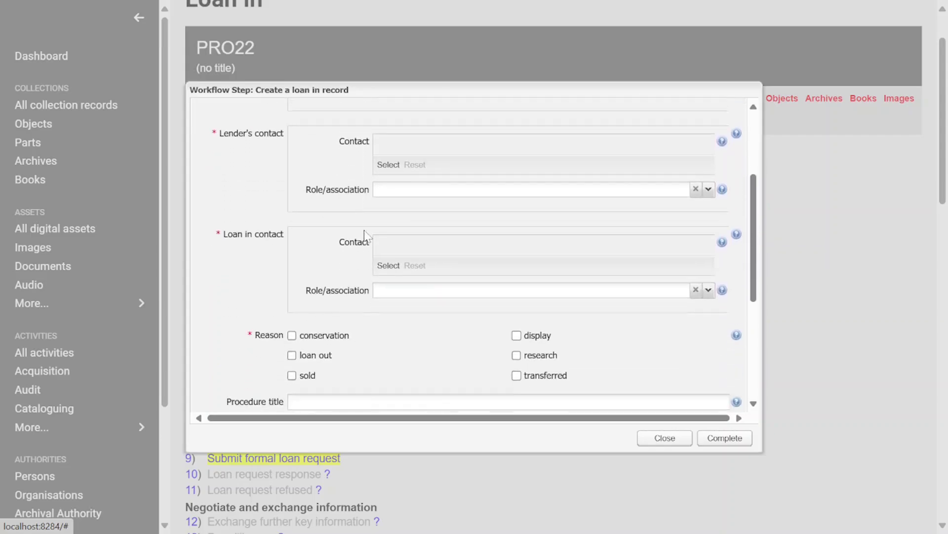
scroll(365, 236, "down", 5)
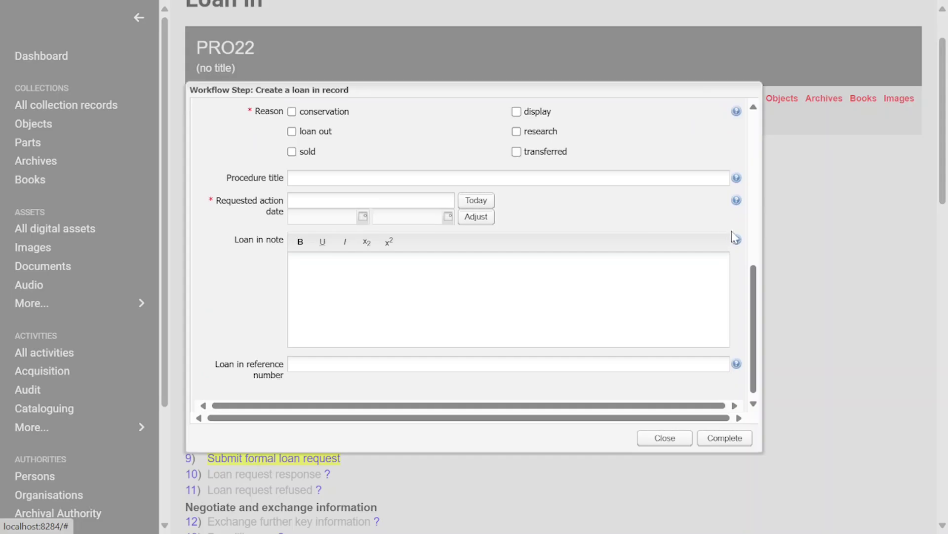
scroll(238, 280, "up", 3)
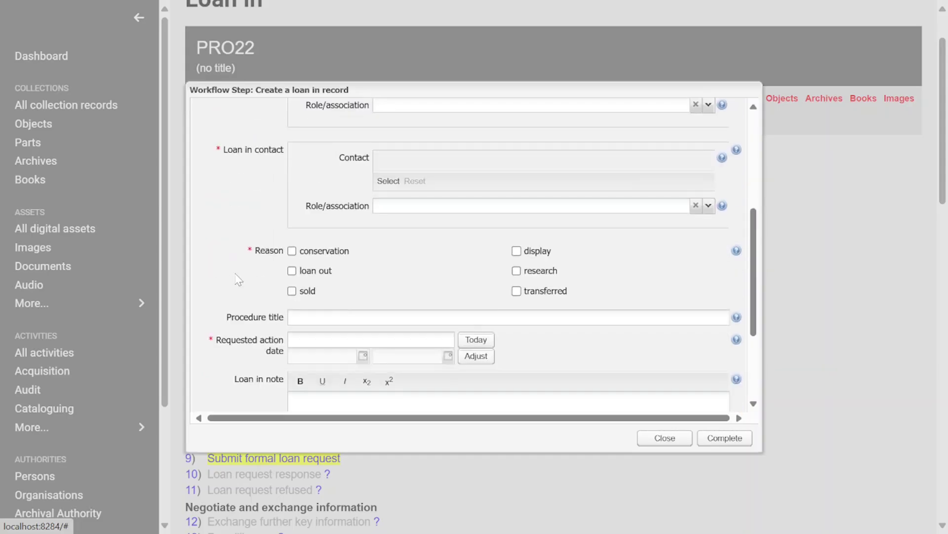
scroll(238, 280, "up", 5)
scroll(238, 279, "down", 8)
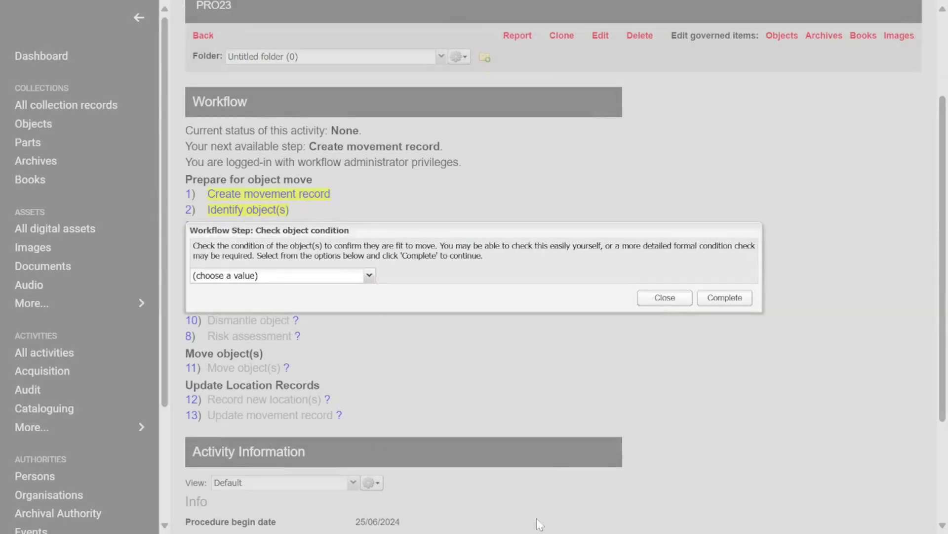
- Check the available choices of the Check object condition step in the PRO23 Location and movement control activity
left_click(367, 276)
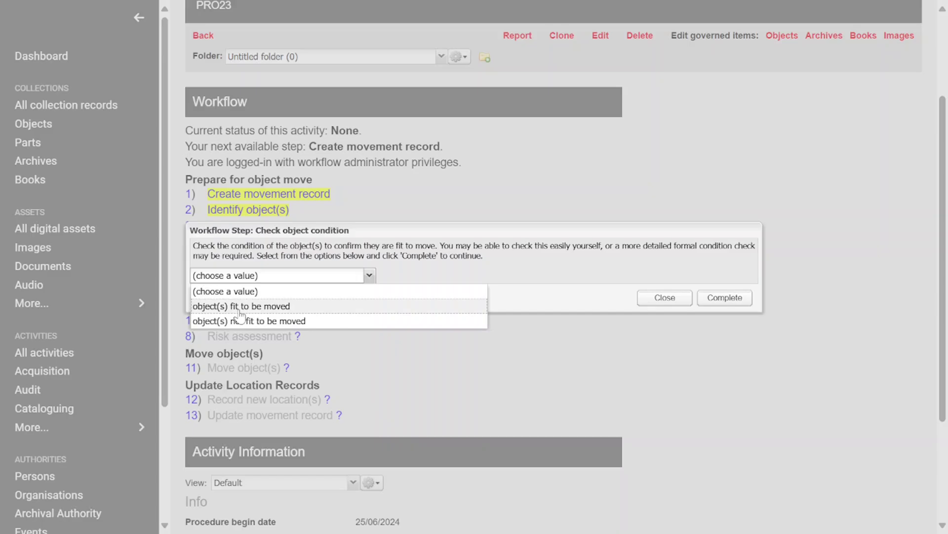
left_click(441, 218)
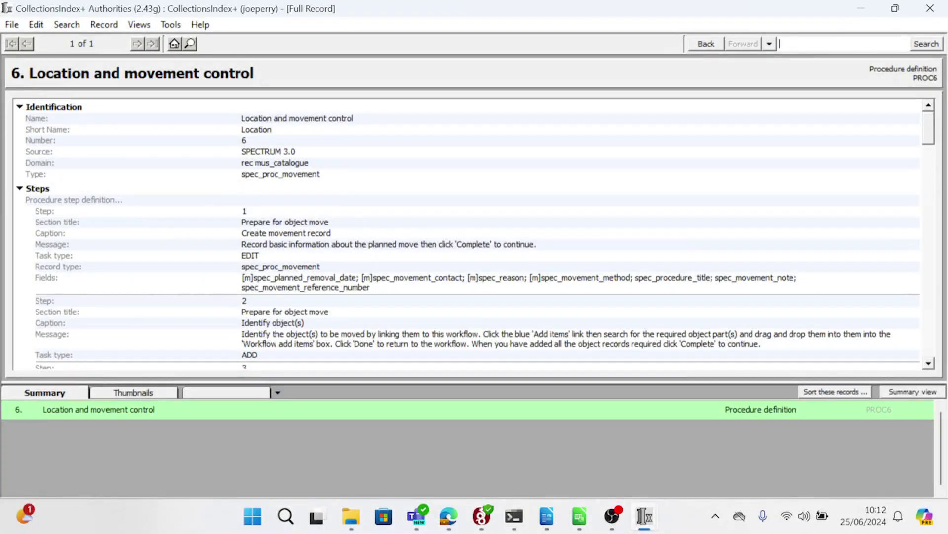
- Add the choice "3-seek second opinion" to step 4, Check object condition, in the Location and movement control definition and save it
left_click(104, 25)
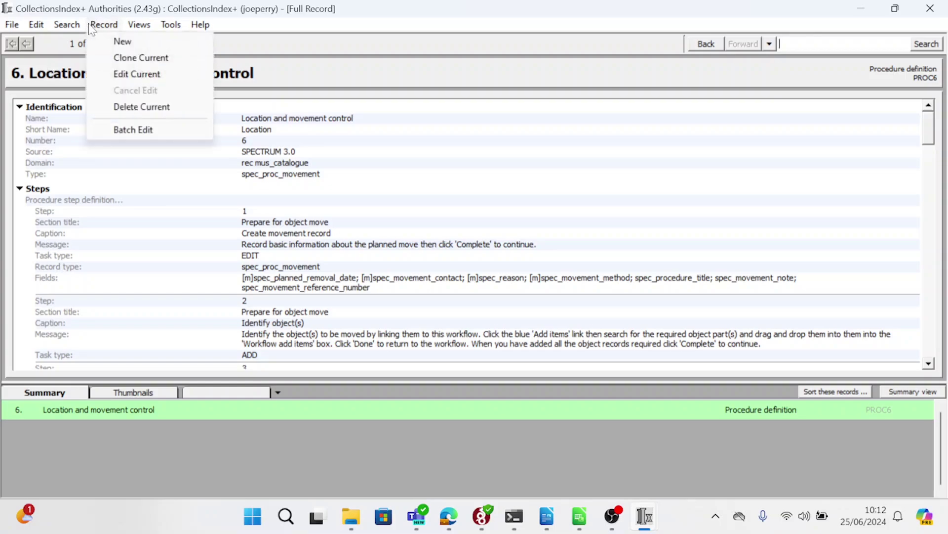
left_click(140, 75)
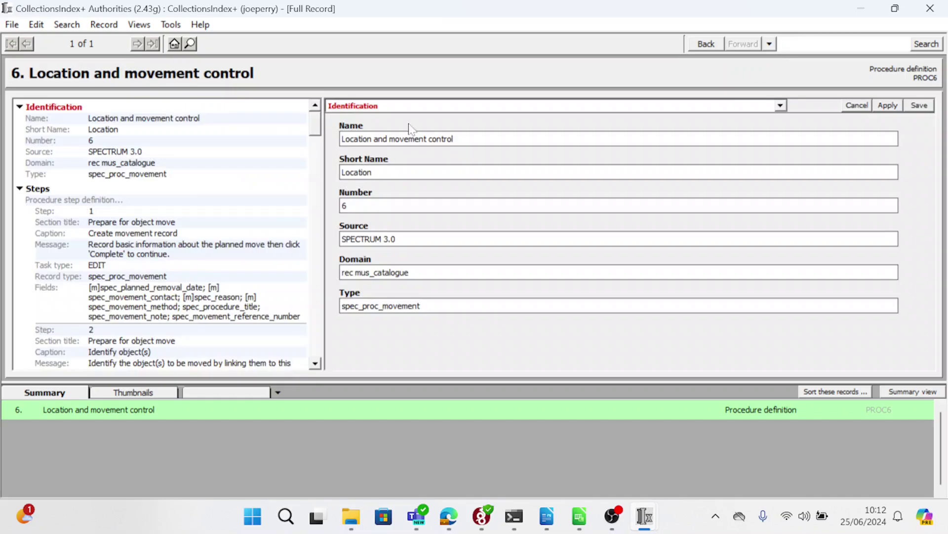
left_click(440, 106)
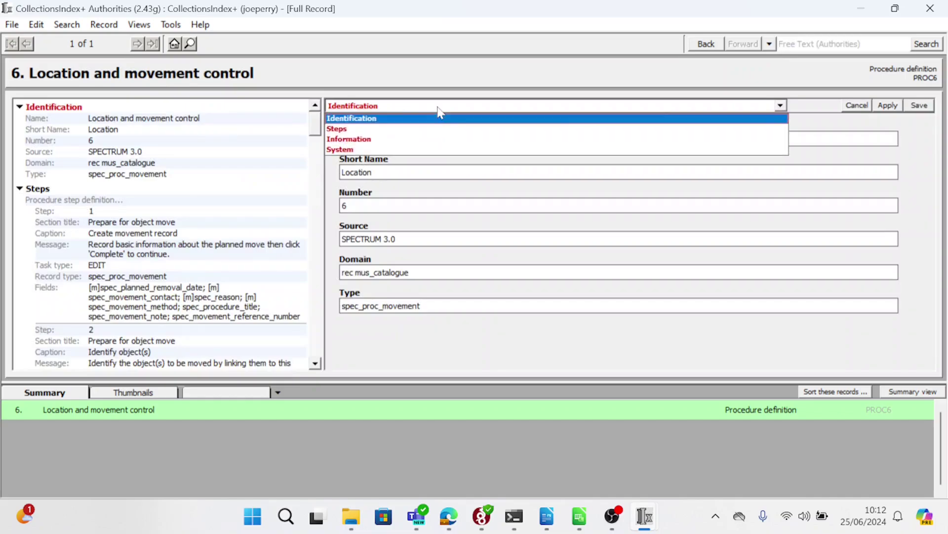
left_click(343, 130)
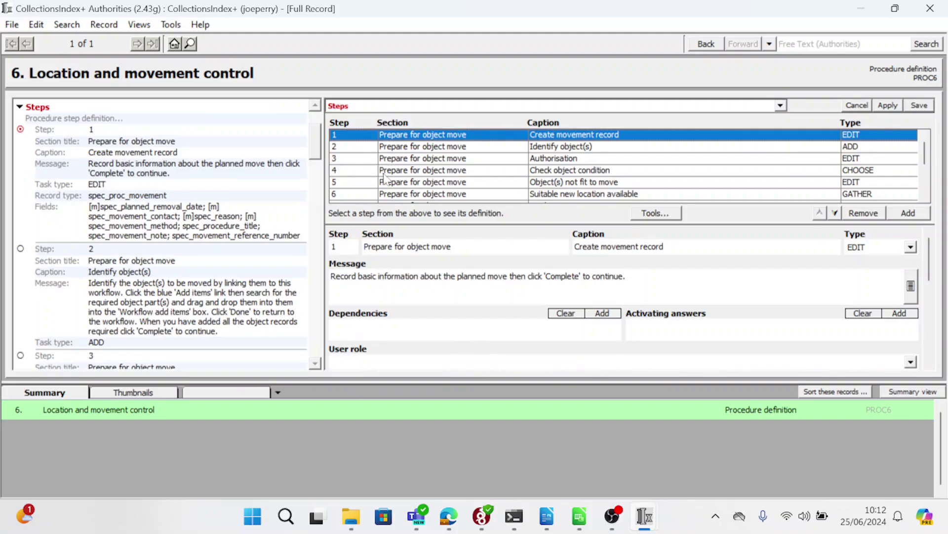
left_click(408, 172)
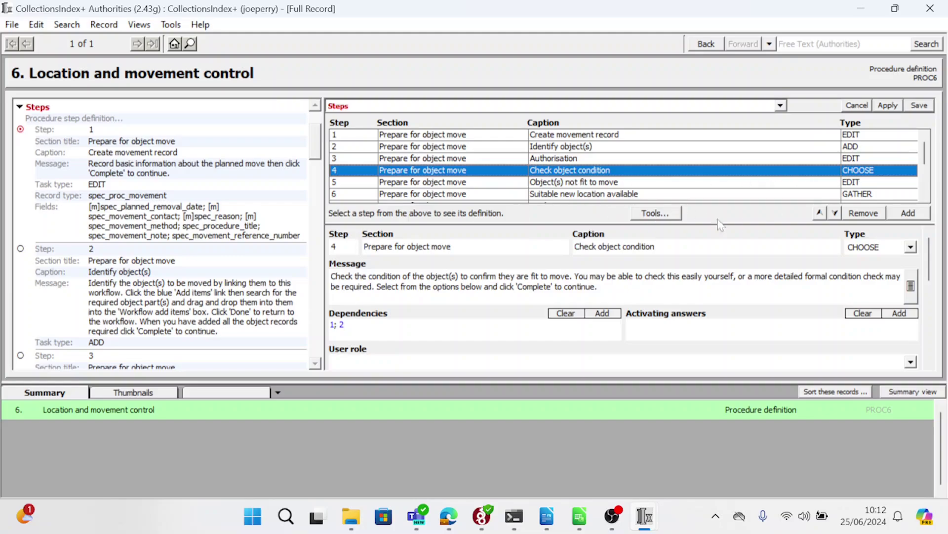
scroll(460, 267, "down", 6)
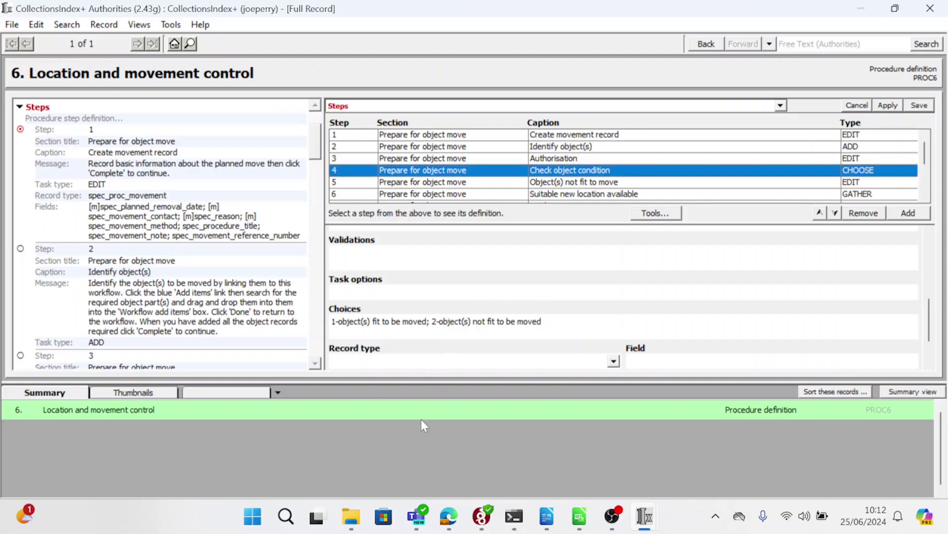
type(";")
type("3-")
type("seek second opinion")
left_click(922, 106)
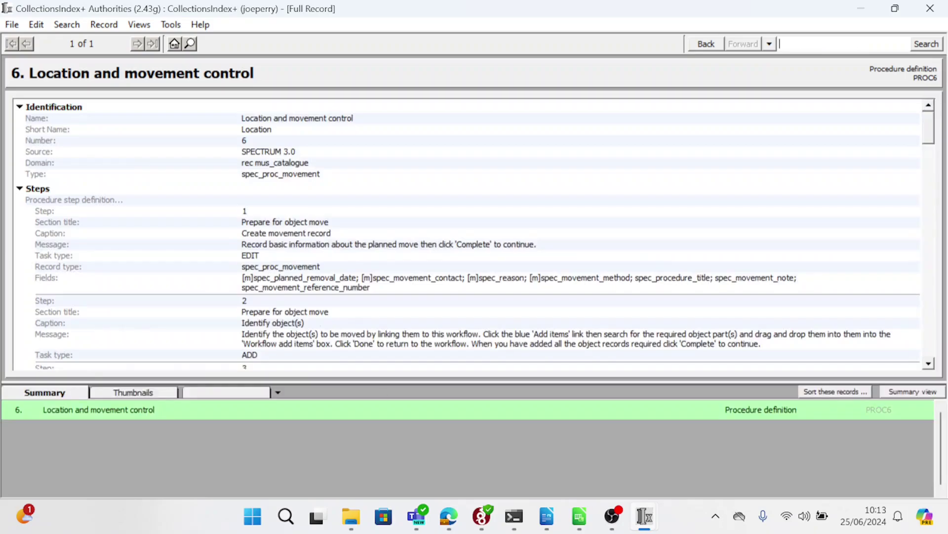
- Switch to the browser, open step 4, Check object condition, in the PRO24 activity and choose "seek second opinion"
mouse_move(450, 528)
left_click(455, 469)
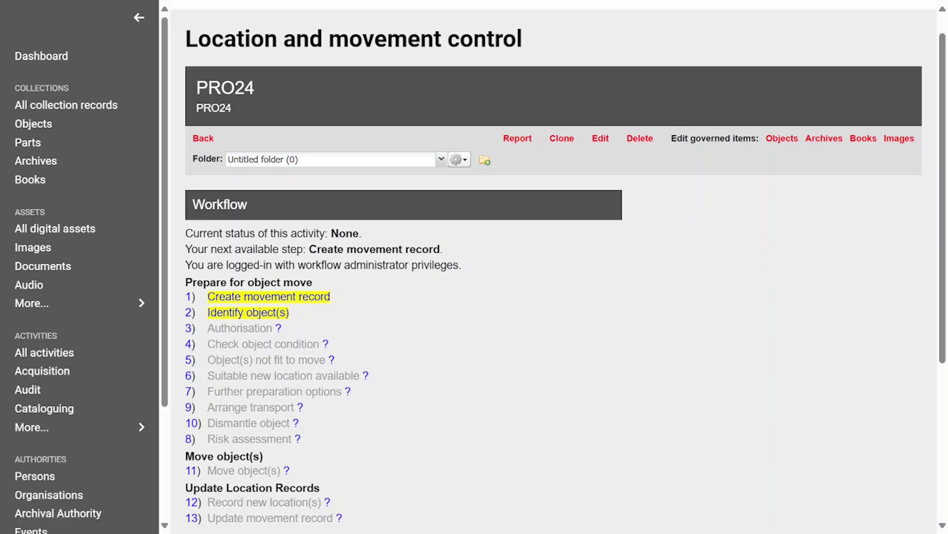
scroll(240, 160, "down", 4)
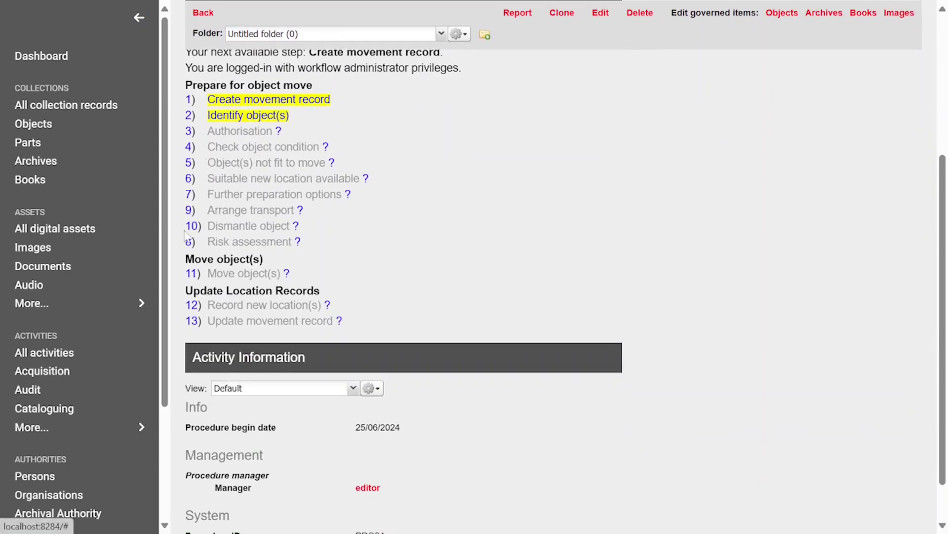
scroll(346, 247, "up", 2)
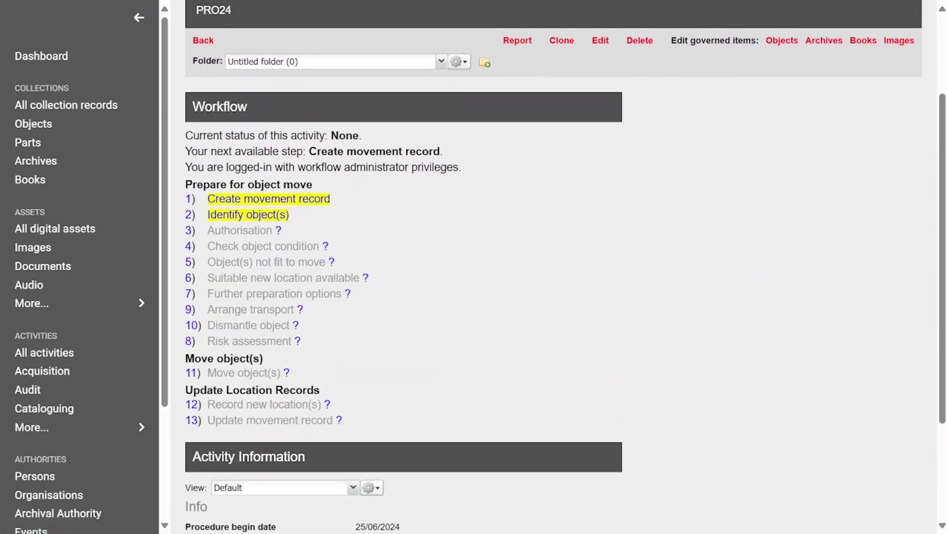
left_click(188, 249)
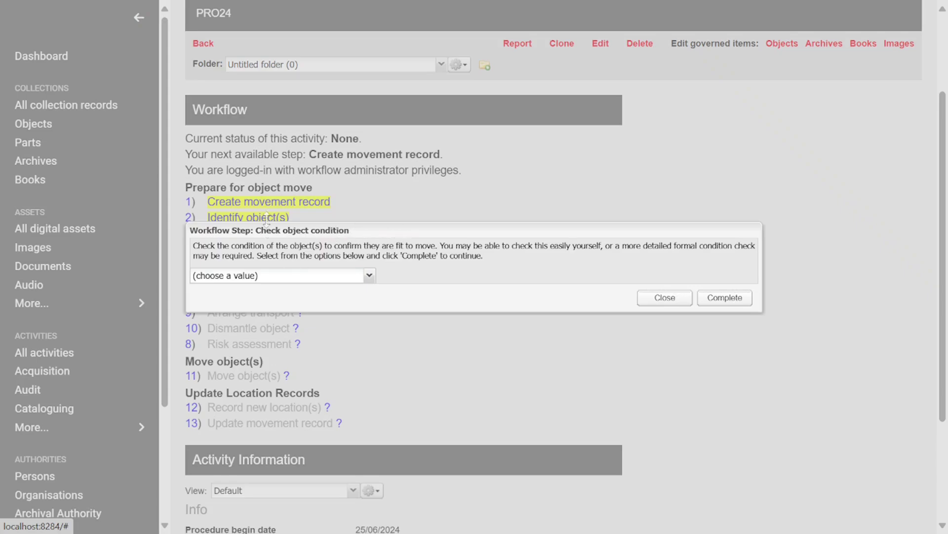
left_click(370, 276)
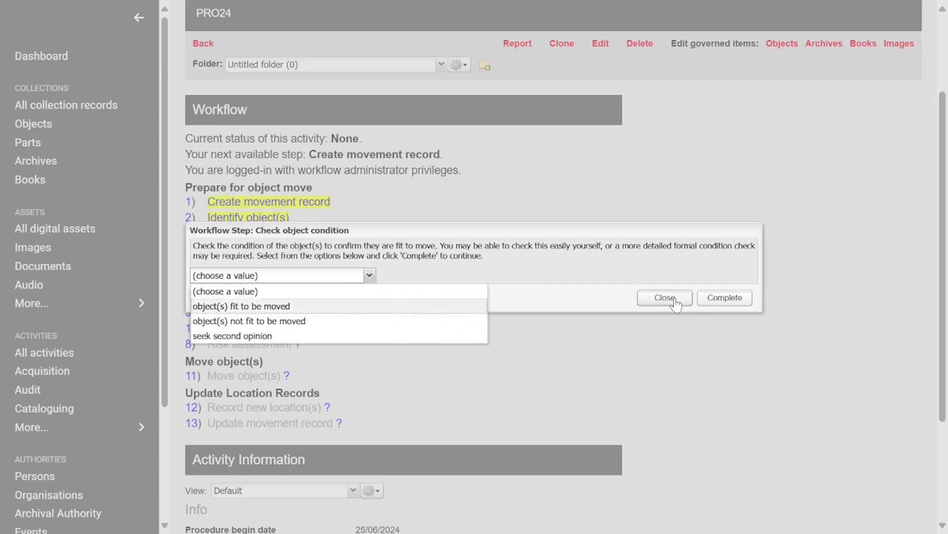
left_click(391, 336)
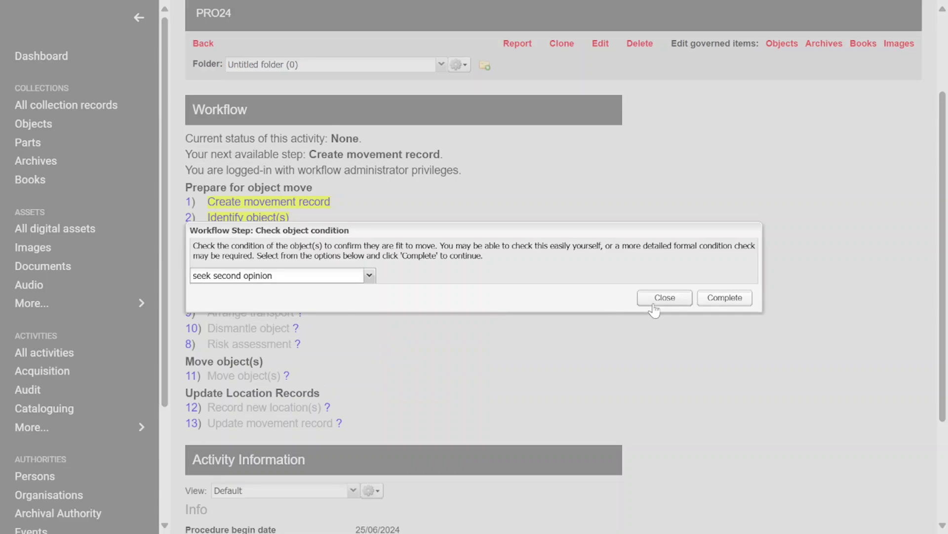